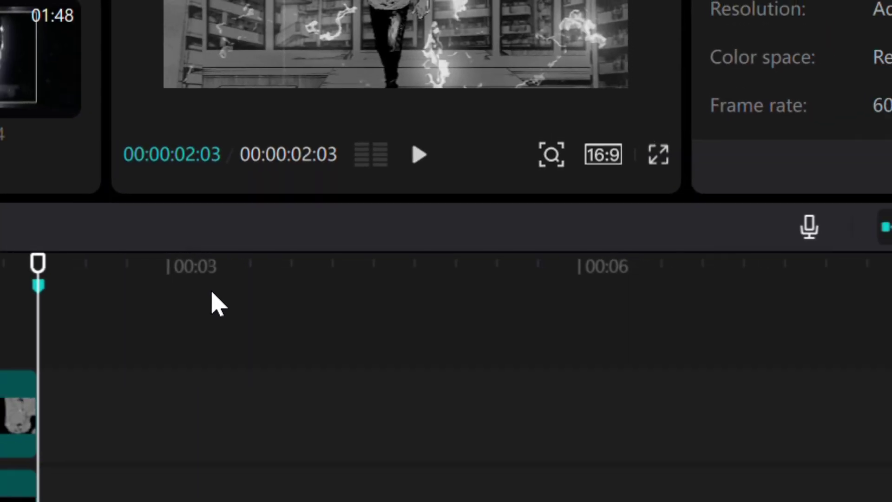
Play back and scrub through the whole timeline to examine the layered clips and overlays
left_click(428, 185)
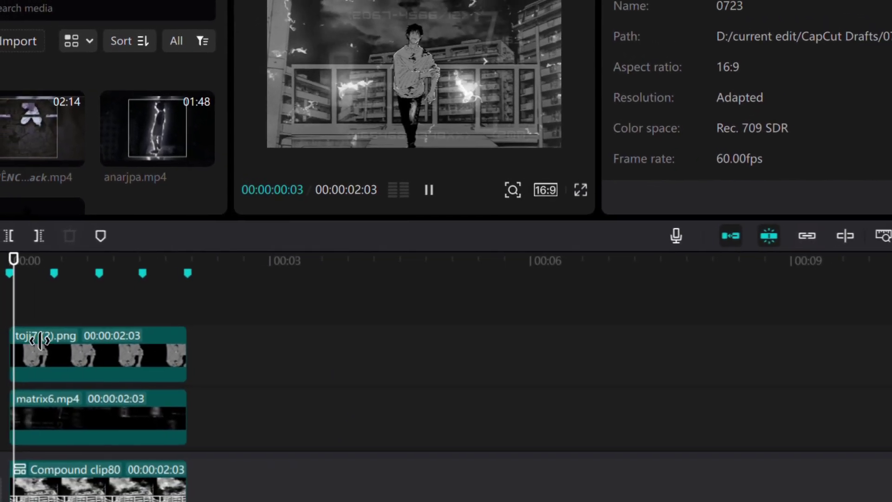
left_click(141, 306)
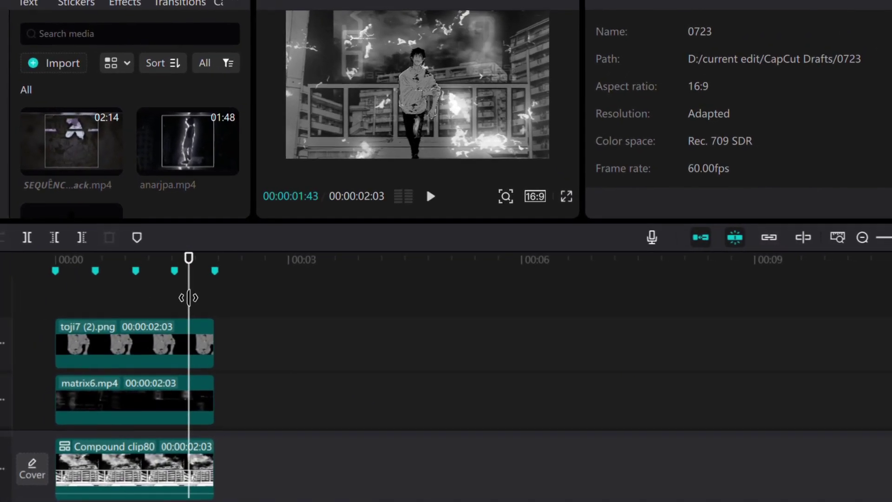
left_click_drag(189, 297, 119, 319)
scroll(438, 308, "down", 3)
key("Home")
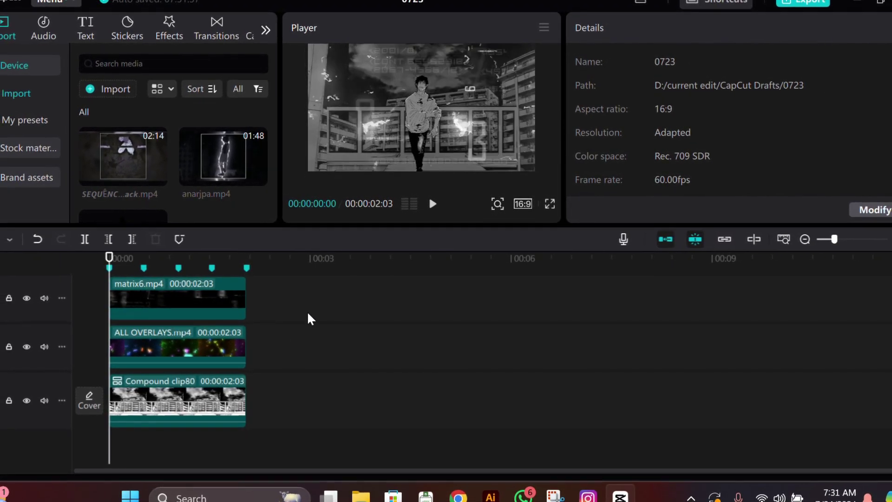
scroll(313, 308, "up", 3)
key("End")
key("Home")
left_click(210, 309)
left_click_drag(219, 306, 200, 293)
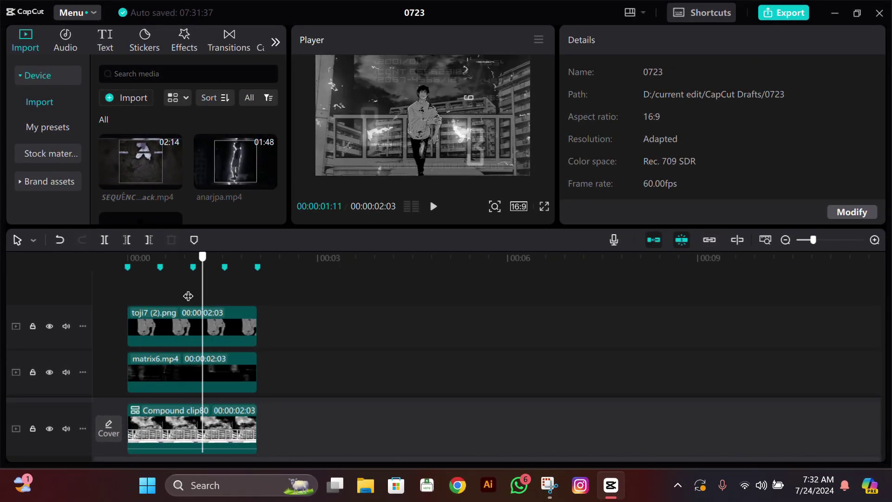
Preview the frame at the second marker full screen and look over the available aspect ratios
left_click(161, 293)
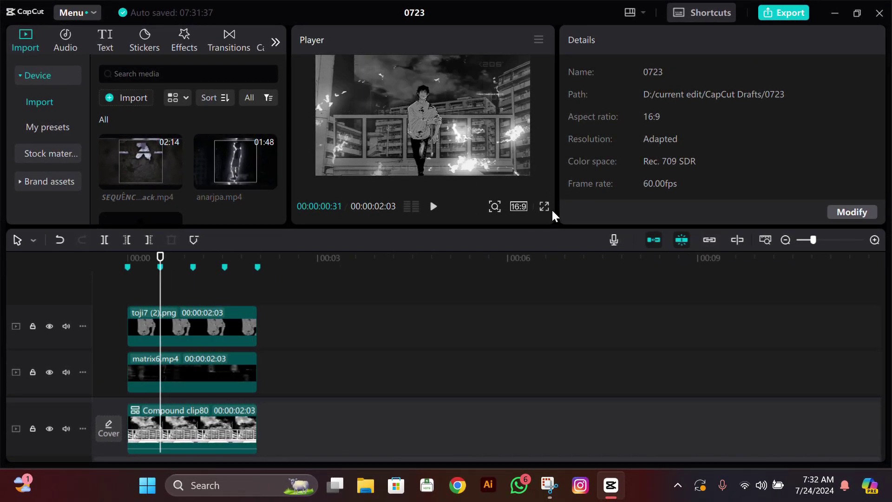
left_click(544, 206)
left_click(631, 439)
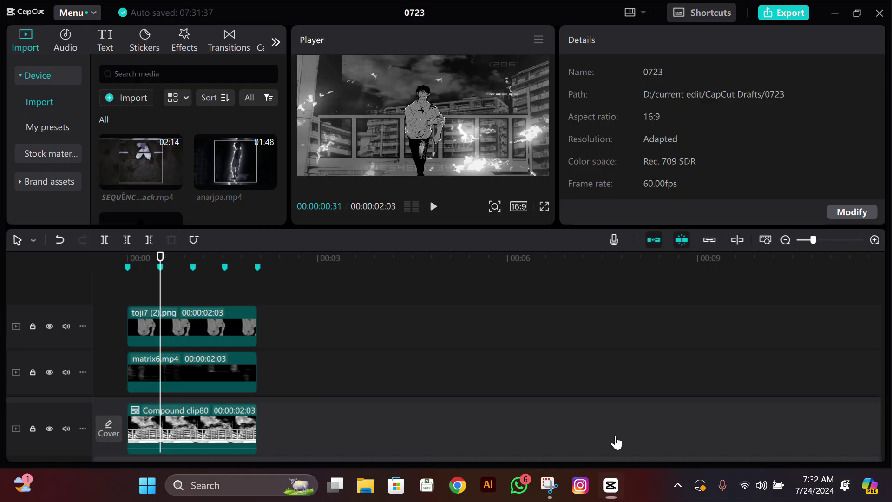
left_click(516, 207)
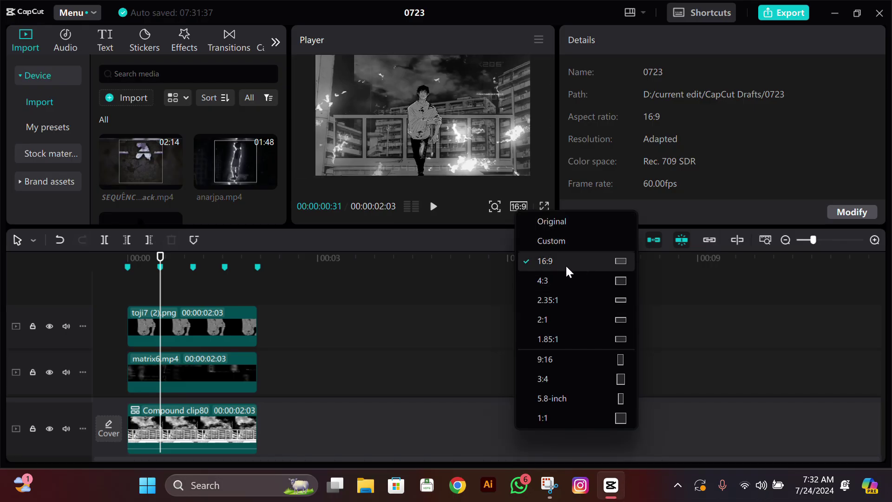
left_click(249, 290)
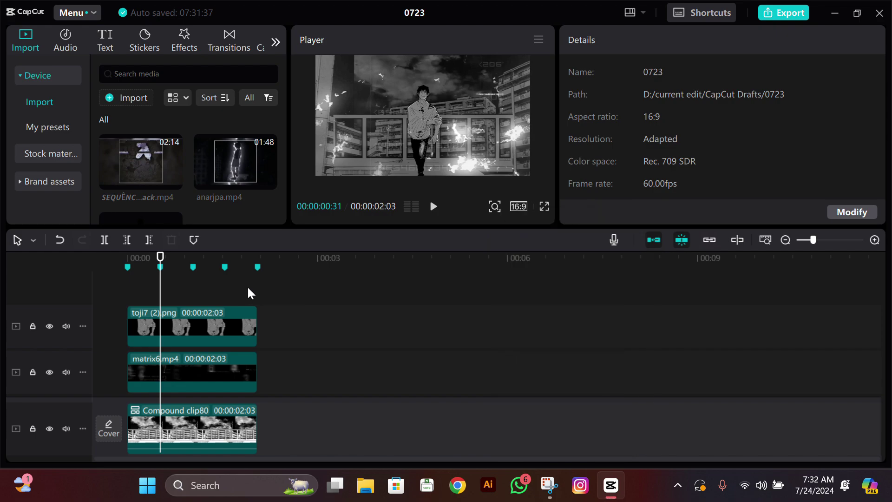
Duplicate the toji7 (2).png clip onto another layer, starting at the beginning of the timeline
left_click(132, 307)
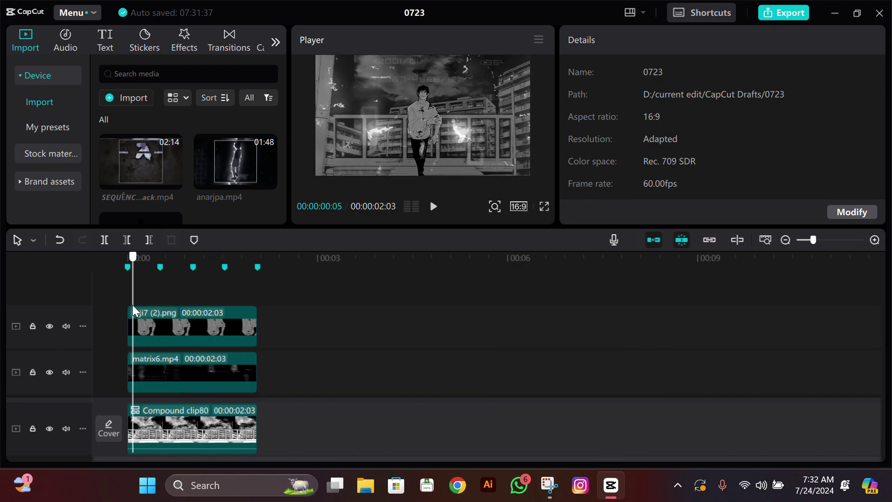
left_click(102, 264)
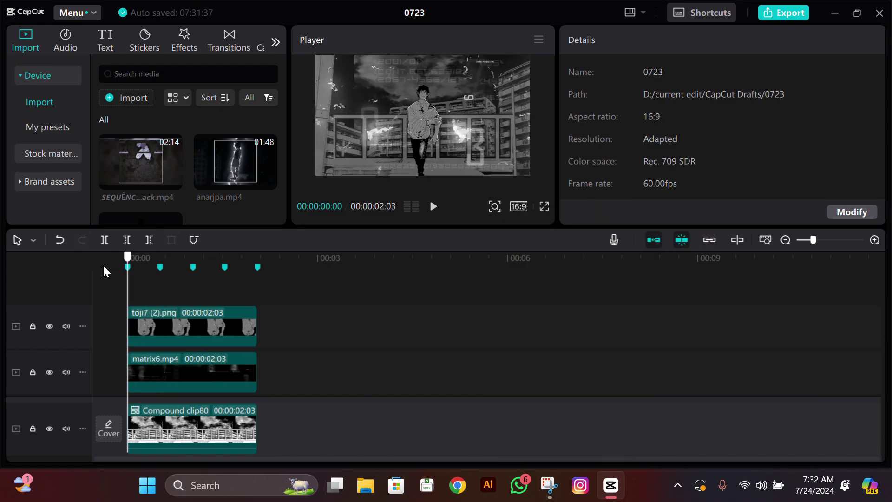
left_click(815, 240)
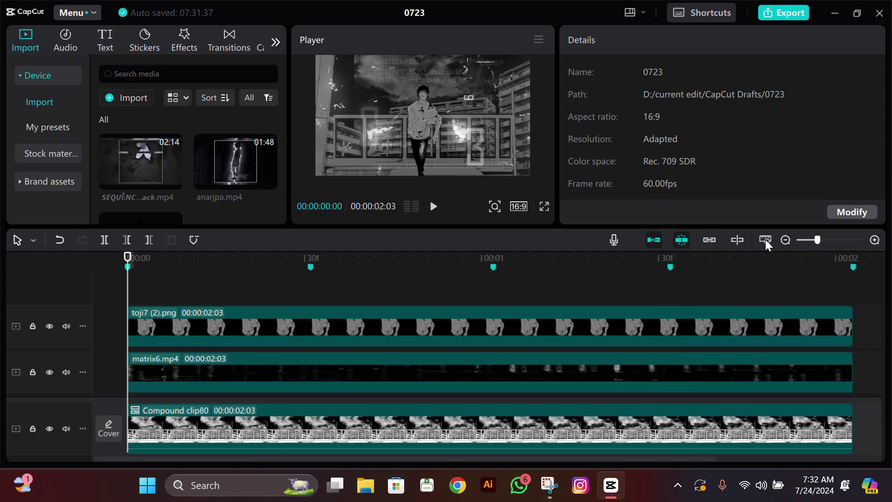
left_click(262, 288)
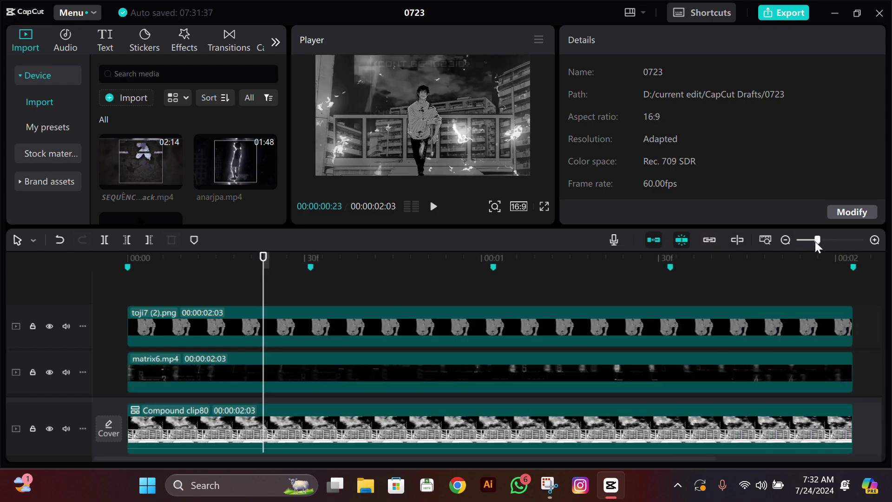
left_click(319, 319)
key("Home")
key("ctrl+v")
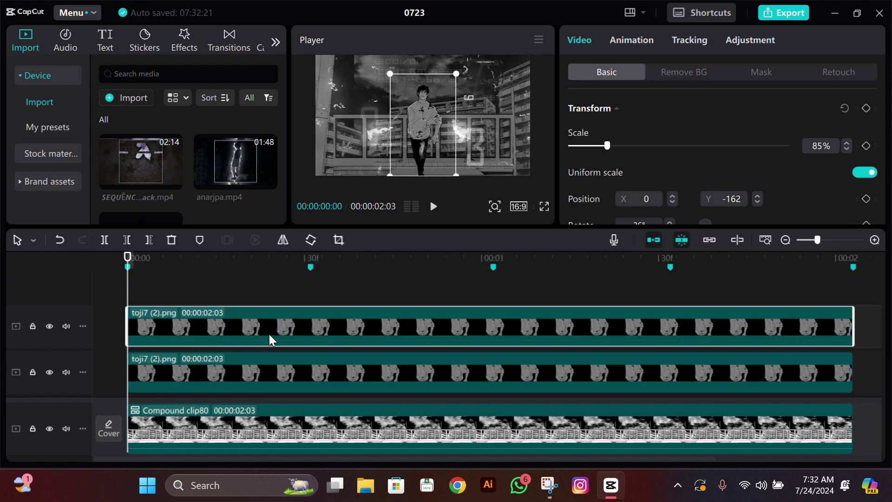
Trim the start of the lower toji7 (2).png clip to 00:00:00:29, just before the second marker, and add a Transform keyframe there
left_click(314, 289)
scroll(323, 341, "down", 1)
left_click(326, 345)
key("Left")
key("Left")
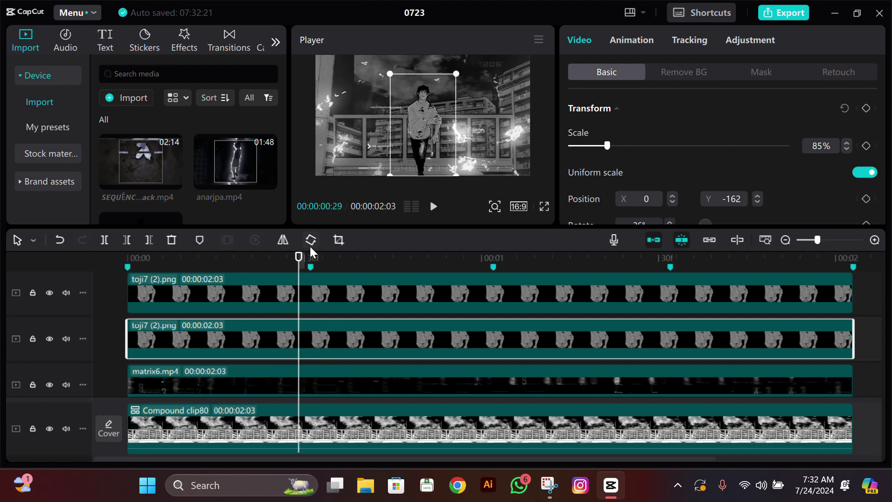
key("q")
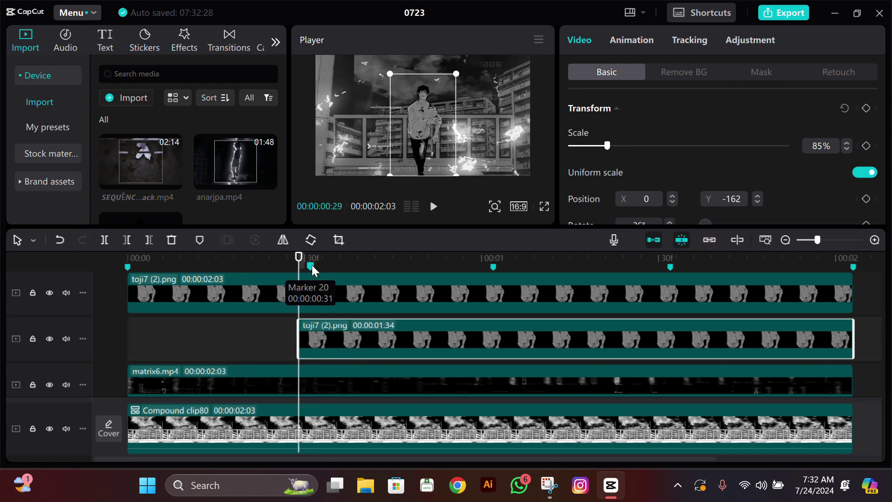
left_click(812, 239)
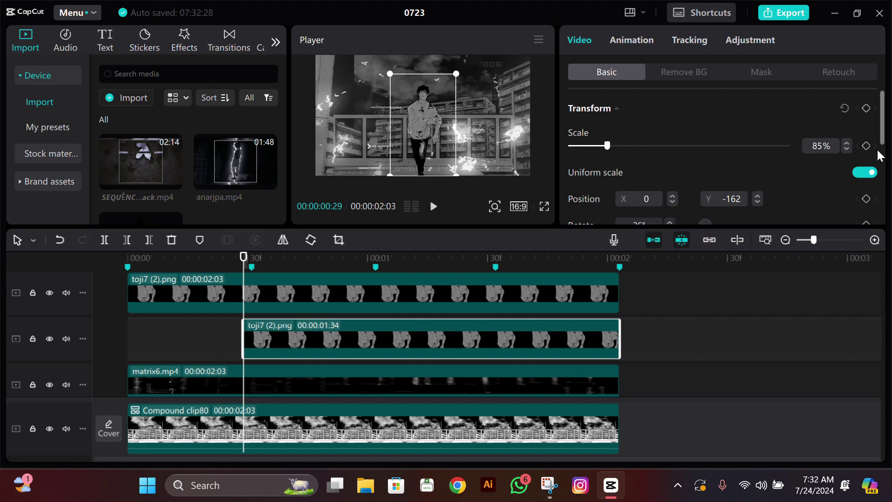
left_click(865, 108)
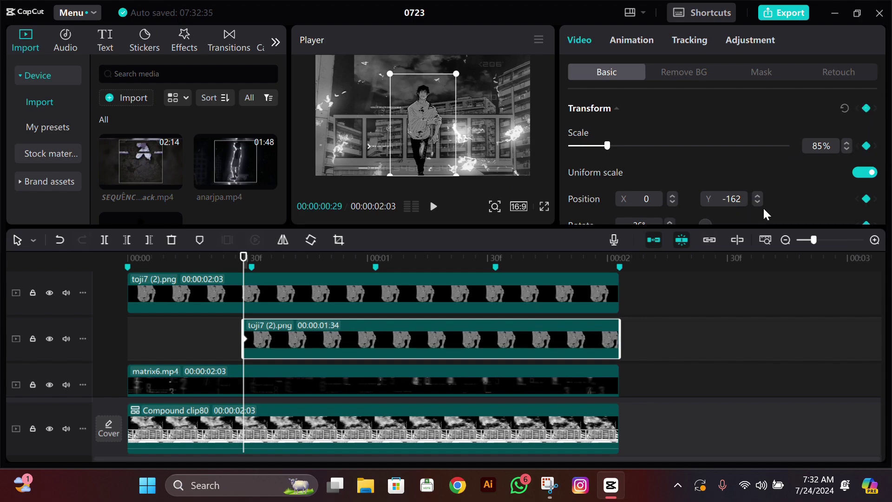
At 00:00:01:00, set the trimmed clip's scale to 75% and rotation to -35°, and move it to about X -486, Y -424
left_click(370, 257)
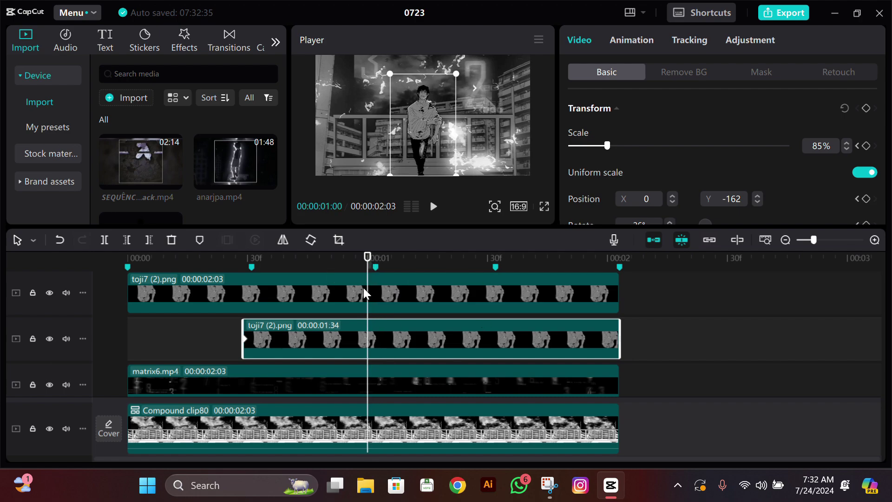
left_click_drag(828, 145, 805, 150)
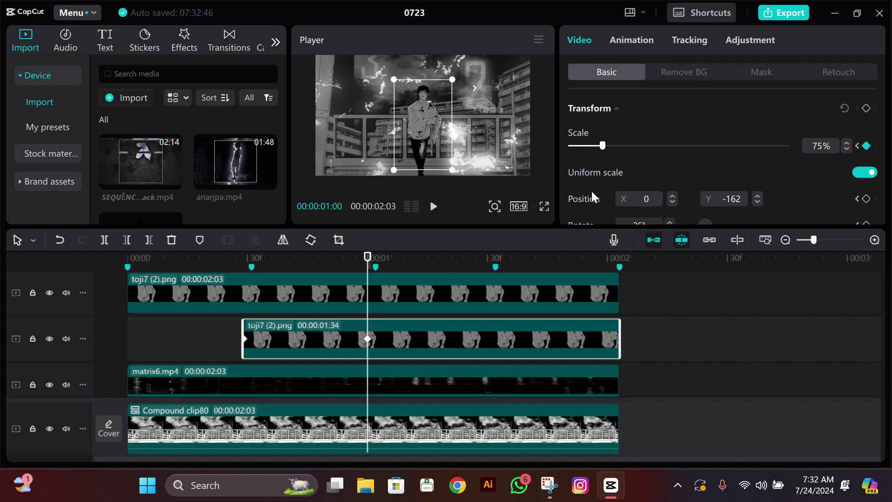
scroll(702, 173, "down", 2)
scroll(649, 175, "down", 1)
left_click_drag(633, 178, 644, 177)
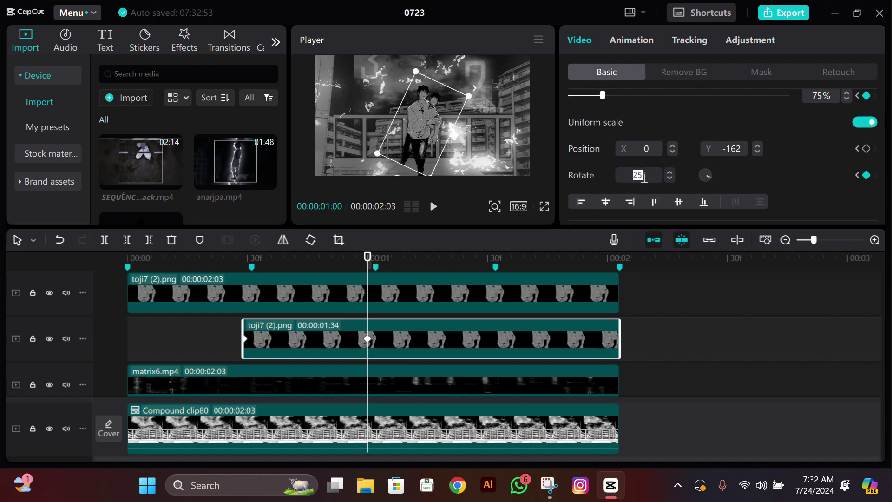
type("-35")
key("Return")
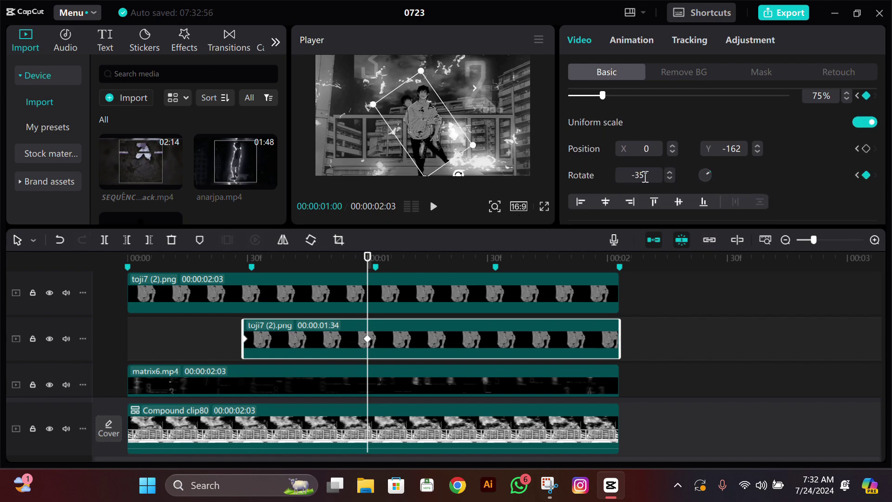
left_click_drag(442, 139, 412, 154)
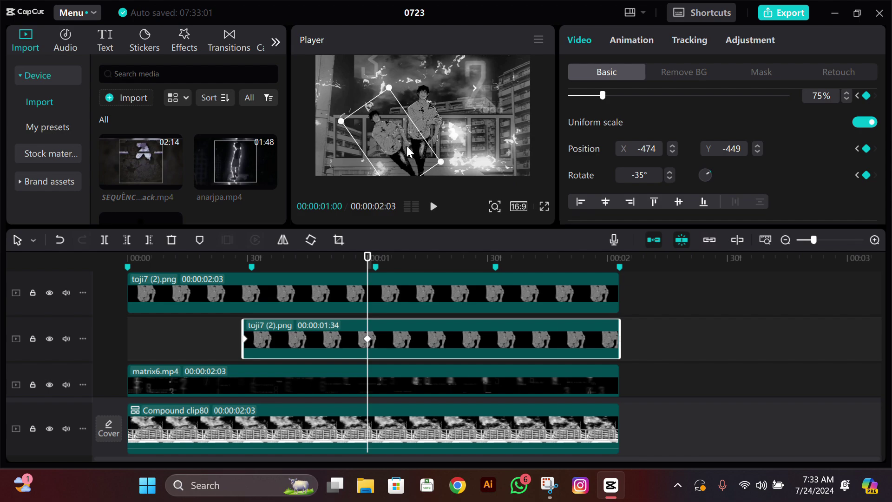
left_click_drag(411, 144, 411, 144)
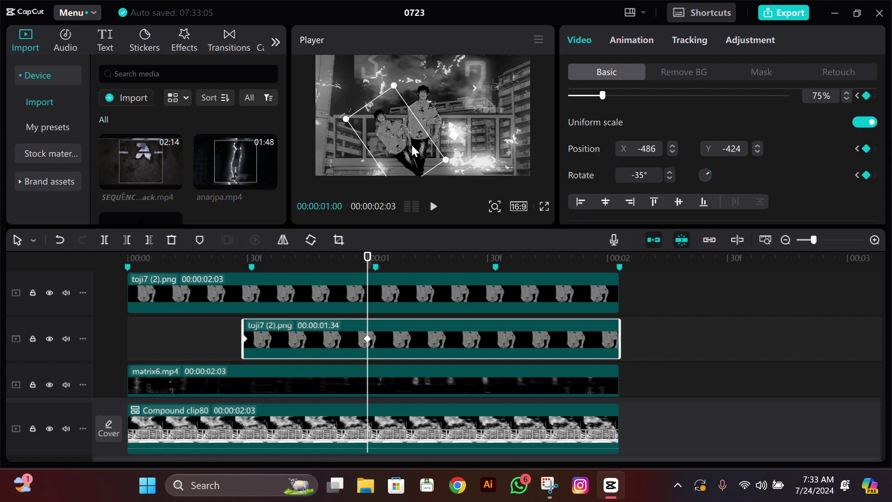
Step through the animation frame by frame from 00:00:00:30 to examine how the duplicated figure moves out
left_click(196, 346)
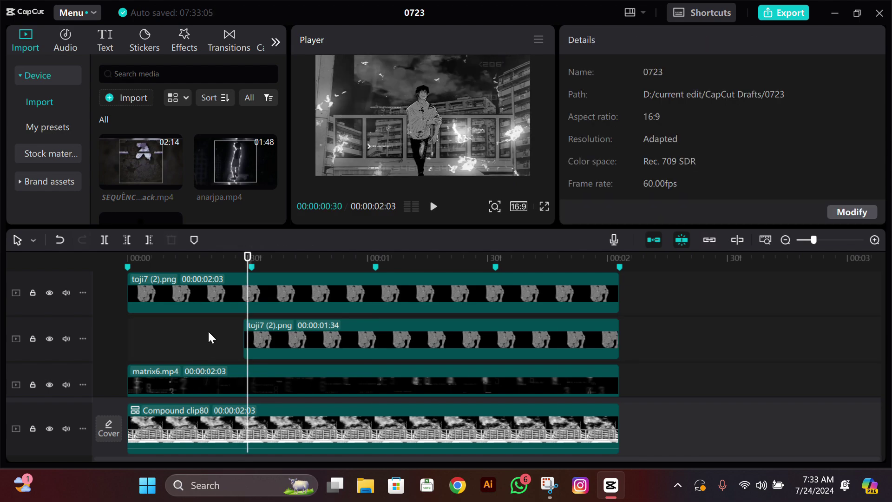
key("Right")
key("Right")
key("Right")
key("Right")
key("Right")
key("Right")
key("Right")
key("Right")
key("Right")
key("Right")
key("Right")
key("Right")
key("Right")
key("Right")
key("Right")
key("Right")
key("Right")
key("Right")
key("Right")
key("Right")
key("Up")
key("Right")
key("Right")
key("Right")
key("Right")
key("Right")
key("Right")
At 00:00:01:30, just before the fourth marker, set the trimmed clip's scale to 85% and its position to X 0, Y -162
left_click(395, 343)
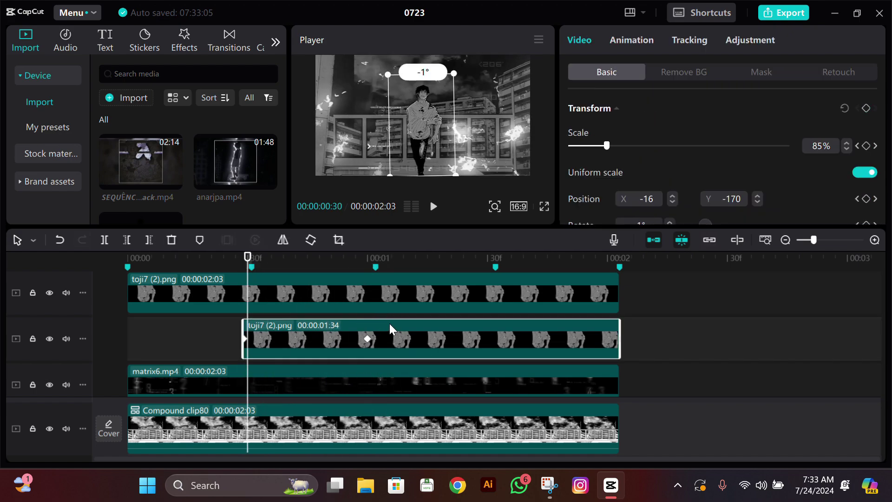
key("Right")
key("Right")
key("Right")
key("Right")
key("Right")
key("Right")
key("Right")
left_click_drag(482, 256, 495, 261)
key("Left")
key("Left")
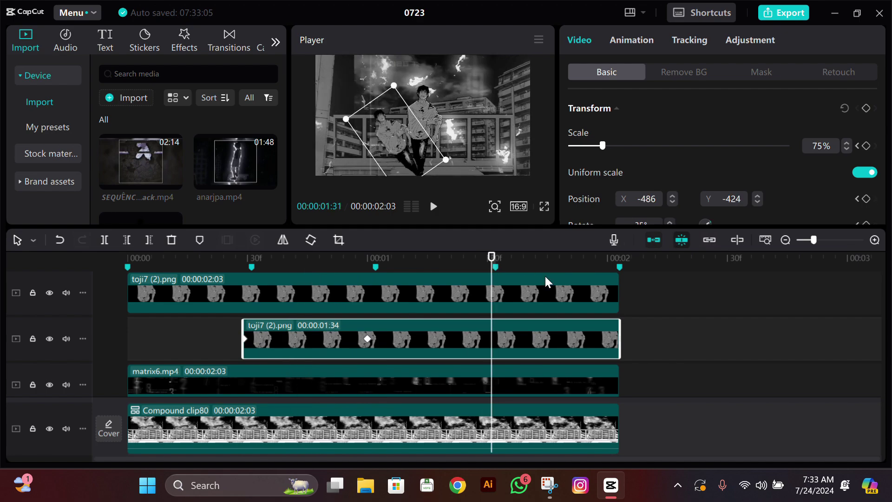
left_click(819, 145)
type("85")
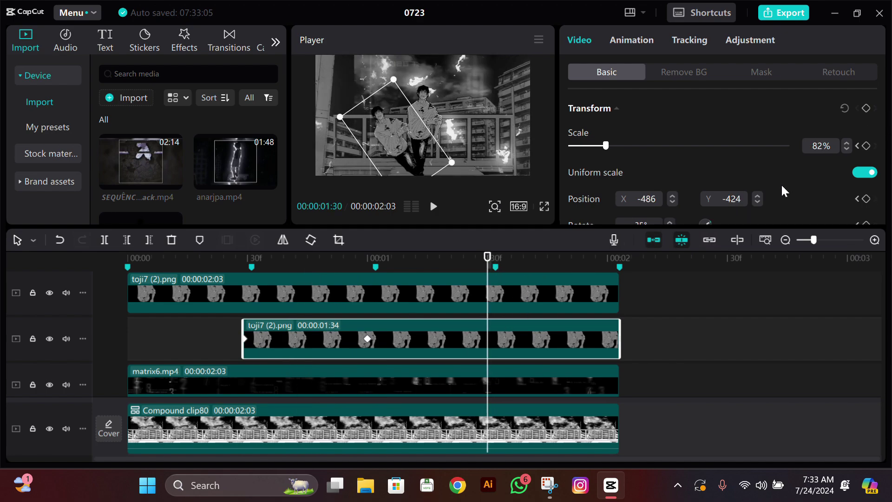
double_click(649, 198)
type("0")
double_click(737, 199)
type("162")
scroll(636, 188, "down", 1)
At 00:00:02:02, rotate the trimmed clip to 35°, move it to about X 524, Y -455, and reduce its scale to 75%
left_click_drag(317, 258, 619, 325)
key("Left")
left_click_drag(703, 175, 653, 149)
key("Up")
key("Up")
key("Up")
key("Up")
key("Up")
left_click_drag(439, 117, 469, 134)
scroll(821, 96, "down", 1)
scroll(821, 96, "down", 9)
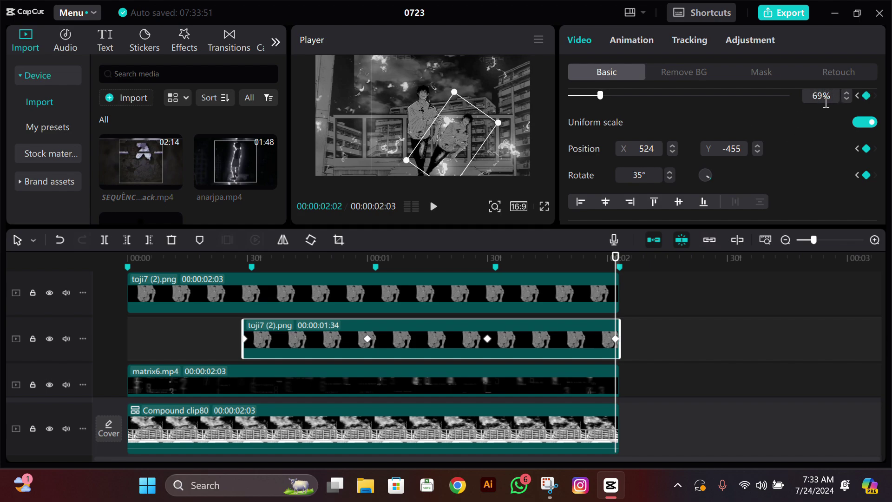
Set the trimmed clip's position at 00:00:02:02 to X 486, Y -424, mirroring its keyframe at 00:00:01:00
left_click(366, 257)
left_click_drag(657, 154, 641, 155)
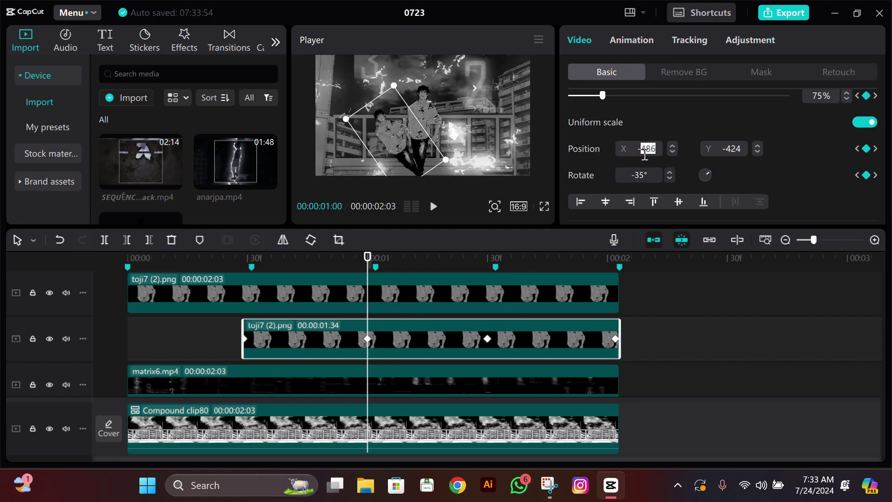
left_click_drag(576, 258, 615, 258)
double_click(651, 148)
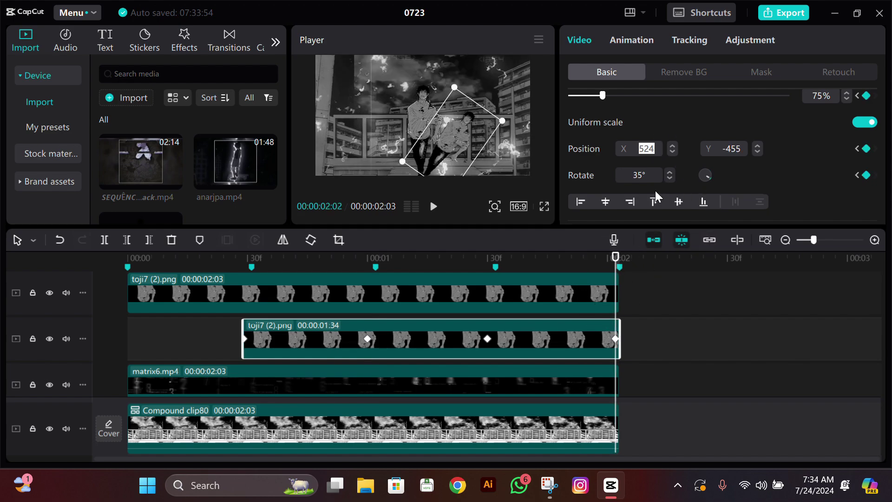
type("486")
key("Return")
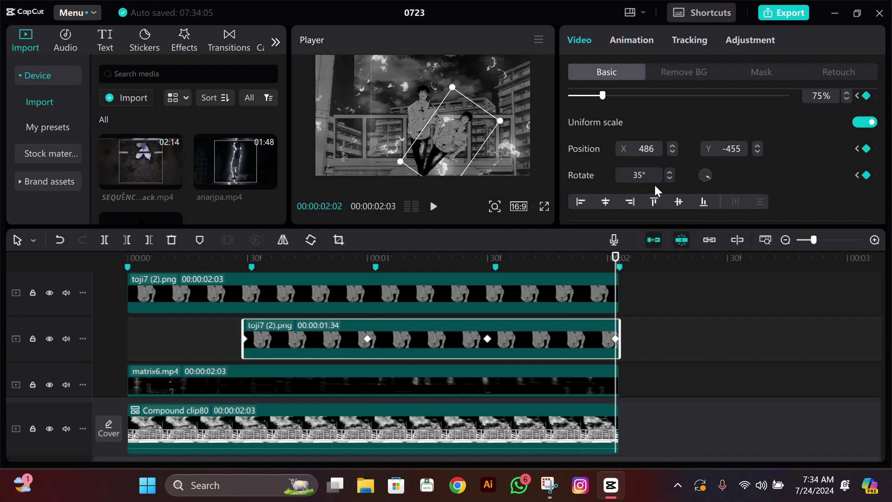
left_click(367, 259)
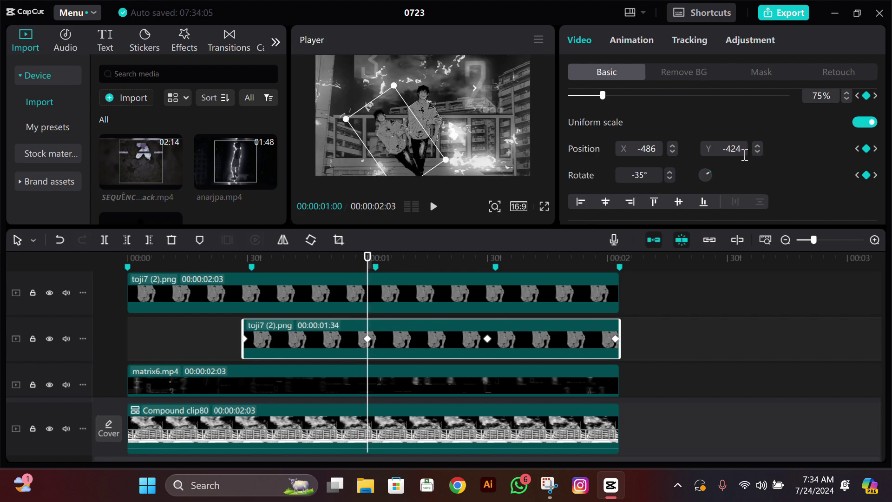
left_click_drag(595, 268, 618, 262)
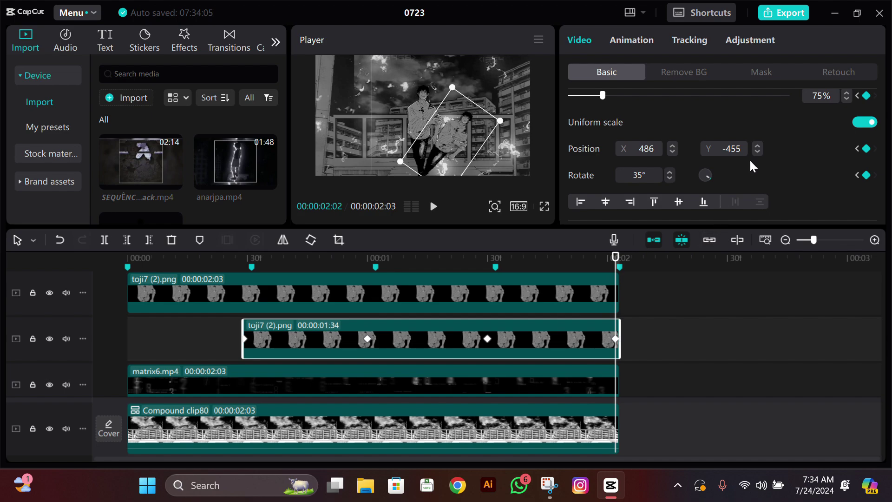
left_click(757, 146)
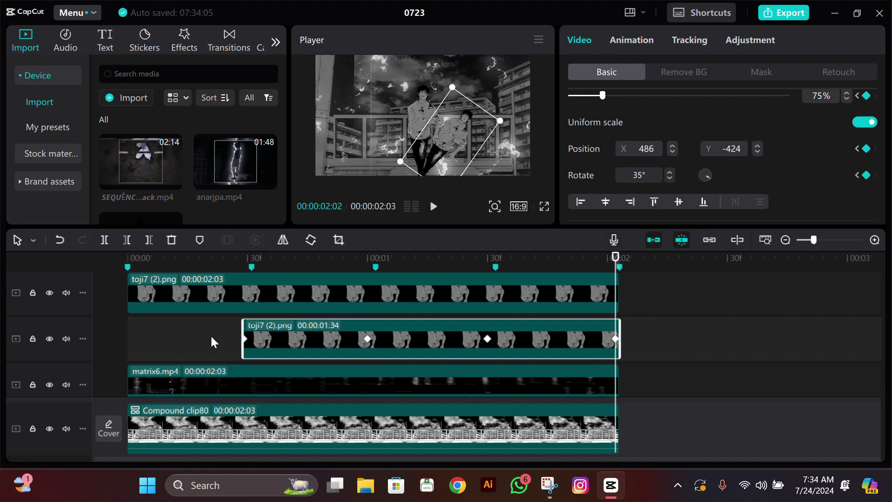
Play back the timeline to check the duplicated figure's keyframed movement to both sides
left_click(180, 317)
key("space")
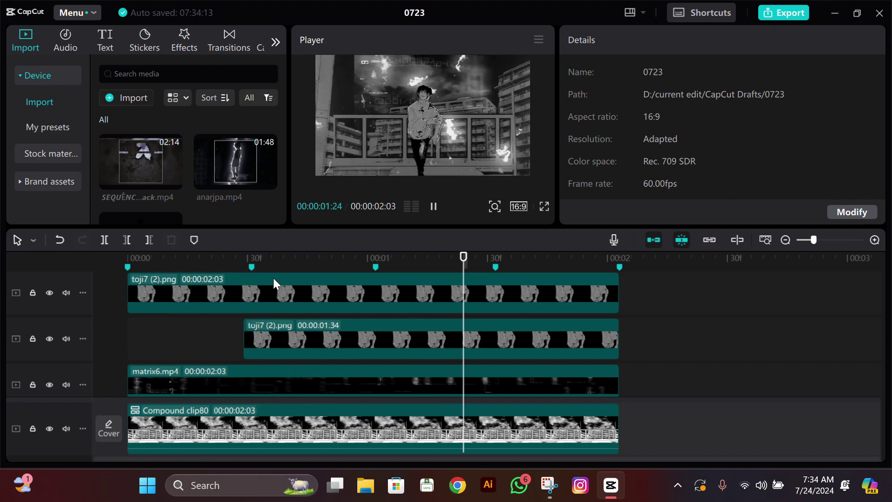
Smooth the Scale keyframe curve of the trimmed toji7 (2).png clip by adjusting the curve handles at its keyframes
left_click_drag(366, 257, 296, 262)
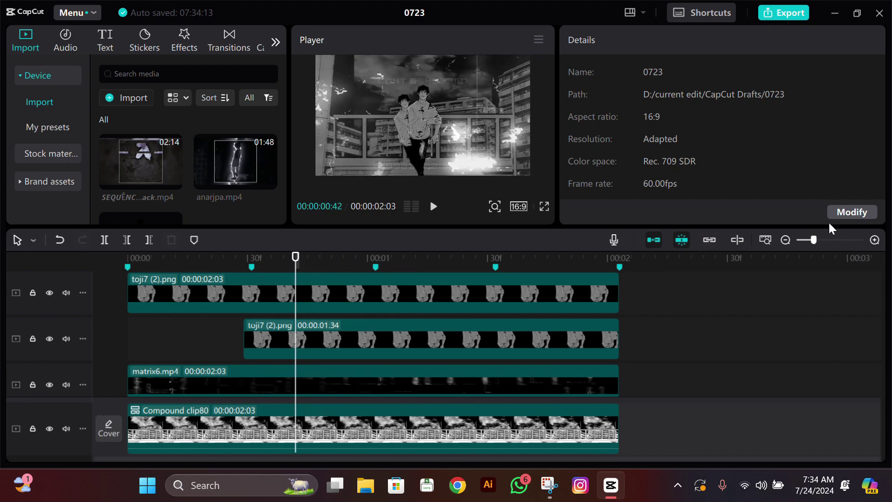
left_click(805, 239)
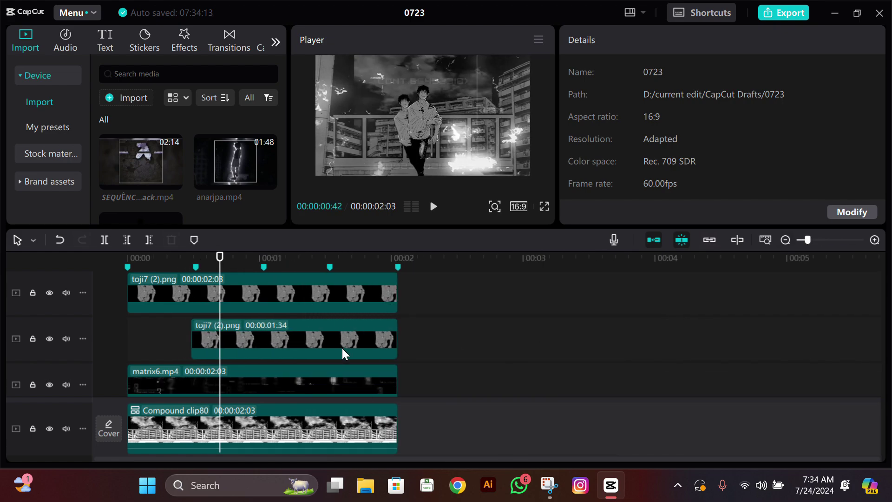
left_click(342, 348)
left_click(191, 331)
left_click_drag(808, 240, 809, 239)
left_click(461, 330)
left_click(294, 284)
scroll(262, 334, "up", 1)
left_click(209, 331)
left_click(353, 287)
left_click(294, 334)
left_click(352, 286)
left_click_drag(327, 335, 309, 334)
left_click(378, 331)
left_click(378, 331)
key("Delete")
key("ctrl+z")
left_click(467, 334)
left_click(461, 369)
Smooth the clip's X position curve at its first keyframe and at the 00:00:01:00 keyframe
left_click(209, 340)
left_click(352, 299)
left_click_drag(242, 345, 262, 351)
left_click(294, 351)
left_click(353, 300)
left_click(213, 344)
left_click(209, 340)
left_click(294, 351)
key("ctrl+z")
Adjust the X curve handles around 00:00:01:00 and smooth the curve at the 00:00:01:30 and final keyframes
key("ctrl+plus")
left_click_drag(318, 351, 320, 352)
left_click_drag(415, 351, 387, 346)
left_click(487, 340)
left_click(443, 300)
left_click(439, 341)
left_click(507, 341)
left_click_drag(540, 341, 507, 340)
left_click(617, 329)
left_click(443, 299)
left_click(567, 330)
key("ctrl+z")
left_click_drag(568, 330, 567, 330)
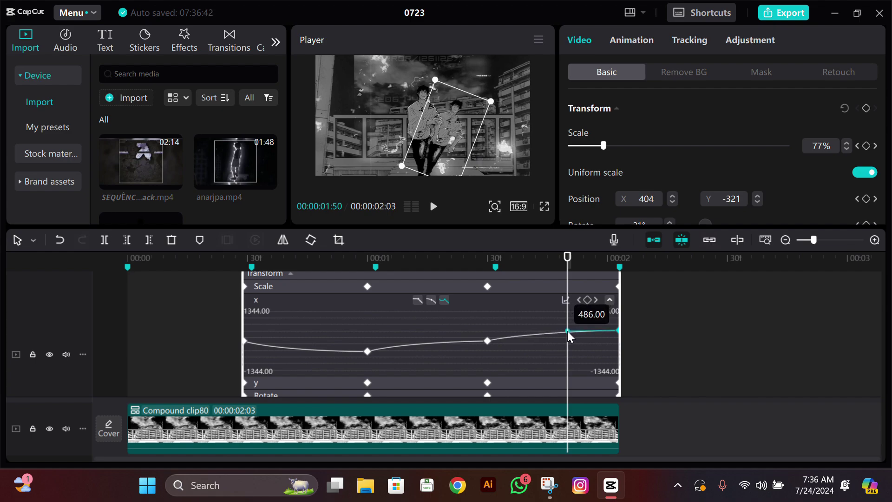
Smooth the clip's Y position curve at its first and 00:00:01:00 keyframes, adjusting the curve handles
left_click(255, 382)
left_click(244, 343)
left_click(444, 312)
left_click_drag(291, 343, 263, 354)
left_click(367, 360)
left_click(444, 313)
left_click(319, 361)
left_click_drag(320, 360, 319, 361)
left_click(388, 360)
left_click_drag(415, 360, 388, 348)
Smooth the Y position curve at the 00:00:01:30 and final keyframes, shortening the handle after 00:00:01:30
left_click(487, 343)
left_click(443, 313)
left_click(439, 344)
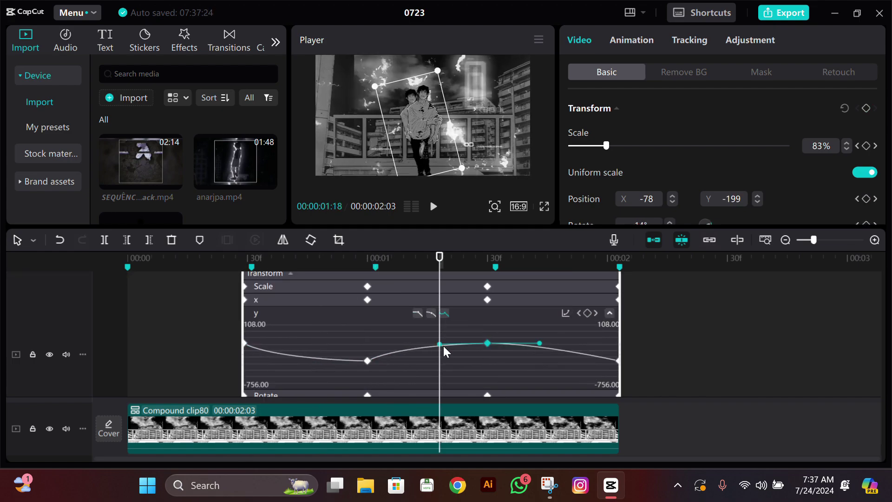
scroll(437, 344, "up", 1)
left_click(564, 290)
left_click_drag(622, 343, 585, 351)
left_click(716, 361)
left_click(507, 312)
left_click(656, 359)
Smooth the clip's Rotate curve at all four keyframes and shorten the handles following 00:00:01:00 and 00:00:01:30
left_click(289, 394)
left_click(268, 333)
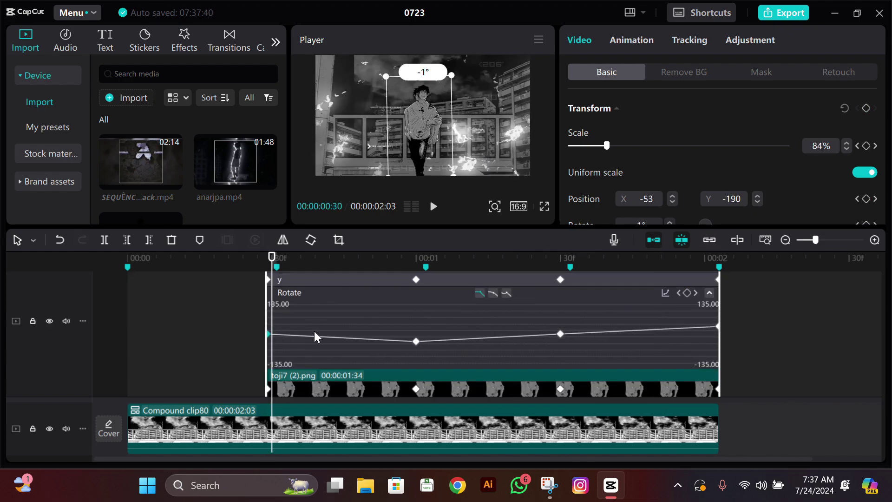
left_click(273, 333)
left_click_drag(290, 337, 292, 338)
left_click(412, 341)
left_click_drag(473, 341, 440, 338)
left_click(560, 333)
left_click(507, 293)
left_click_drag(503, 334, 500, 335)
left_click_drag(621, 334, 586, 330)
left_click(714, 327)
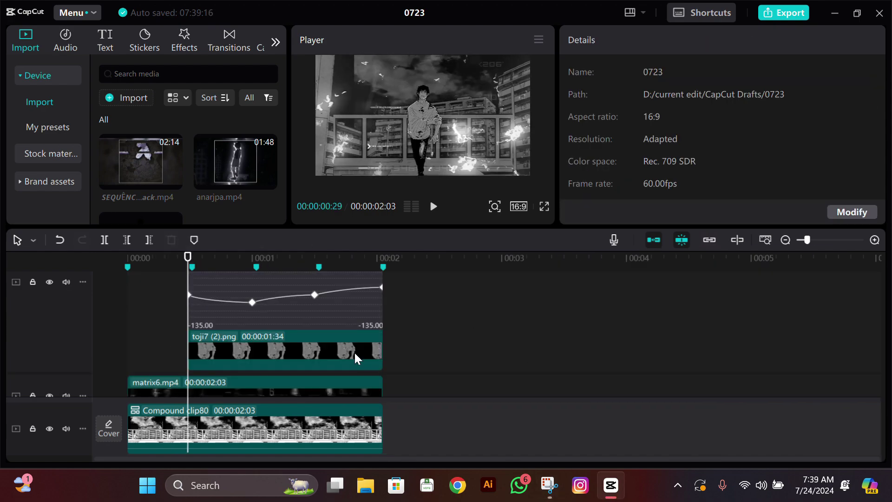
Add the black toji7 (1).png cutout to the timeline directly beneath the full-length toji7 (2).png clip
left_click(362, 336)
key("Down")
left_click(790, 241)
scroll(233, 339, "up", 2)
left_click(134, 284)
left_click(112, 289)
left_click(211, 305)
key("ctrl+c")
key("ctrl+v")
scroll(202, 189, "down", 2)
left_click_drag(151, 177, 213, 374)
left_click(496, 388)
Place a toji7 (1).png copy beneath the animated toji7 (2).png clip from 00:00:00:29, at scale 85% and position X 0, Y -162
left_click(258, 376)
scroll(394, 353, "down", 2)
key("ctrl+v")
scroll(378, 347, "down", 1)
left_click(175, 259)
scroll(234, 295, "down", 4)
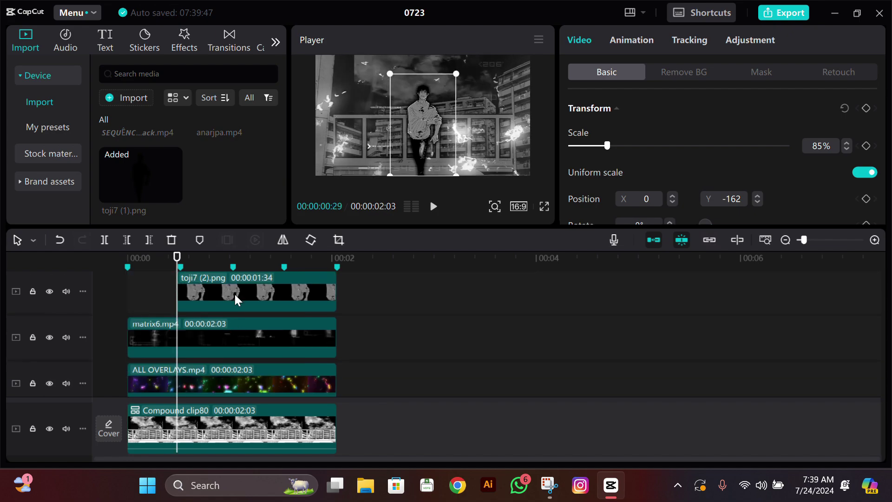
scroll(268, 322, "up", 2)
left_click(457, 374)
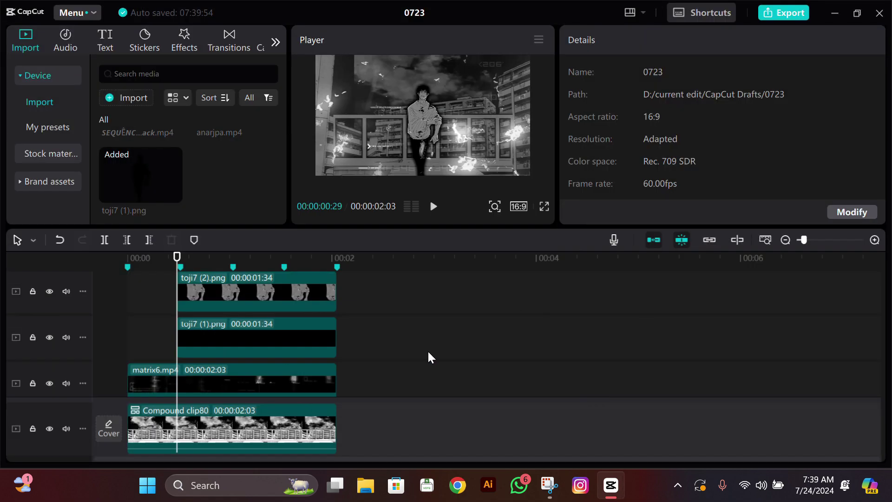
Apply the Colorful effect to the animated toji7 (2).png clip and set the effect's speed to 100
left_click_drag(803, 240, 808, 240)
scroll(511, 297, "up", 1)
left_click_drag(254, 262, 227, 270)
left_click(250, 329)
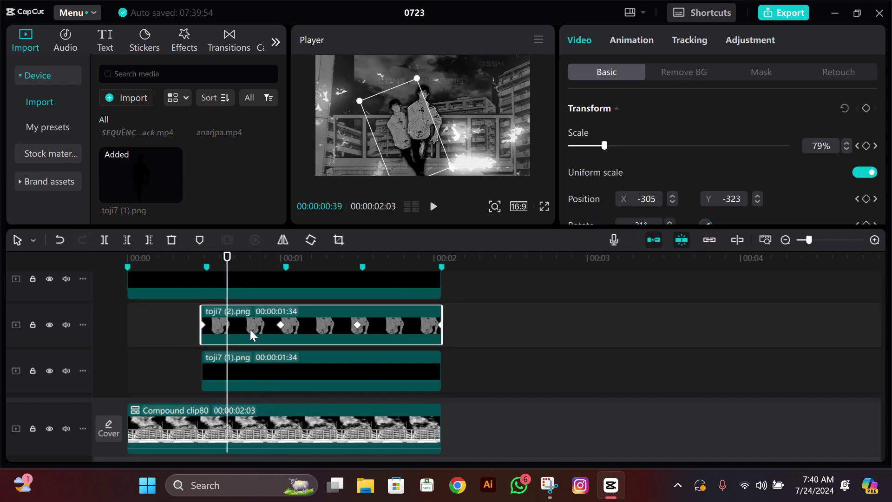
left_click(177, 37)
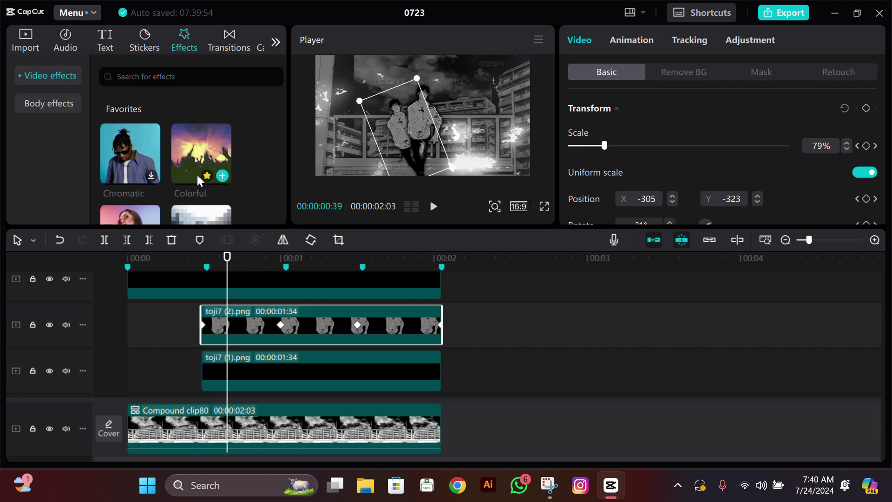
left_click_drag(207, 185, 246, 324)
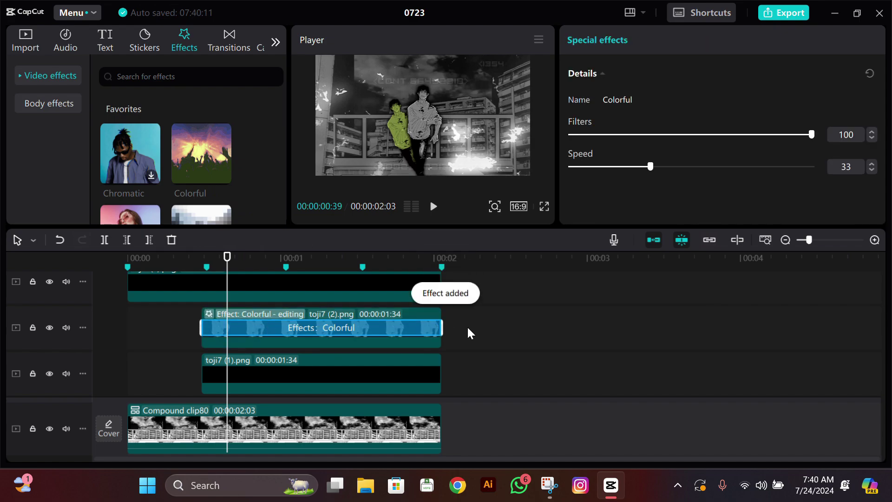
left_click_drag(650, 166, 885, 208)
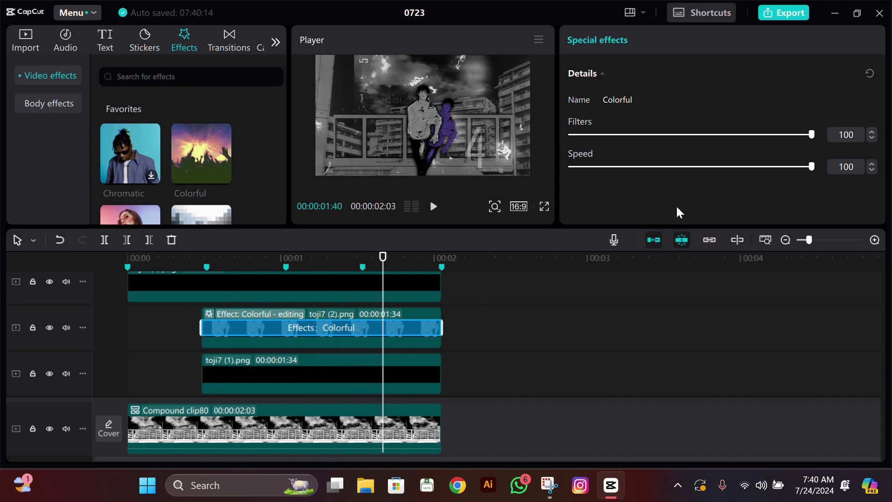
Play the timeline from the start to check the Colorful effect on the swinging duplicate
left_click(803, 241)
scroll(278, 353, "down", 2)
scroll(246, 345, "down", 1)
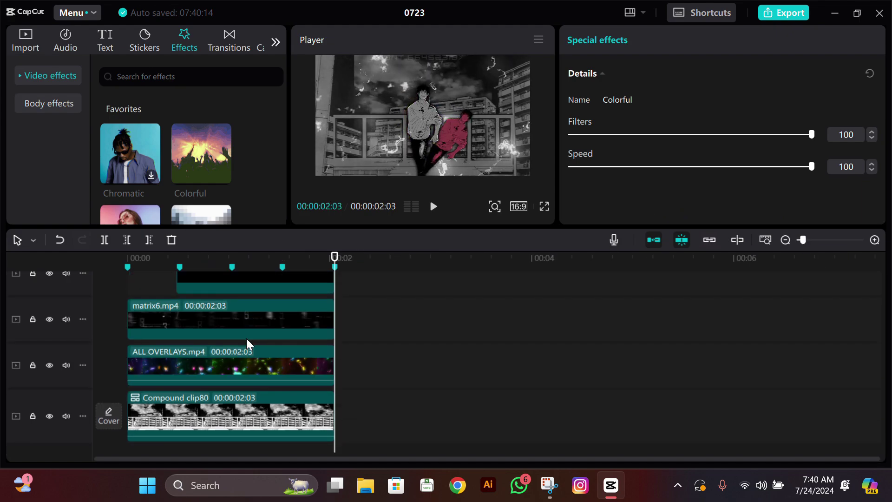
left_click(162, 277)
left_click_drag(161, 277, 126, 278)
scroll(348, 367, "up", 3)
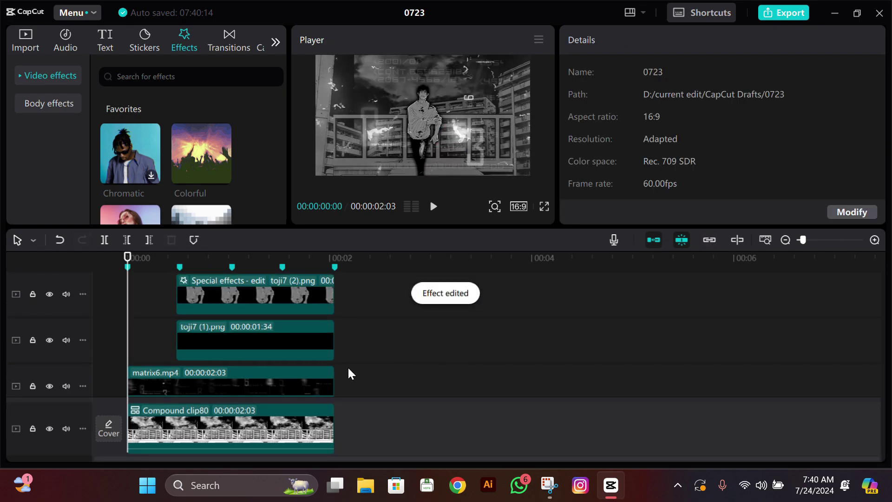
scroll(347, 366, "down", 2)
key("space")
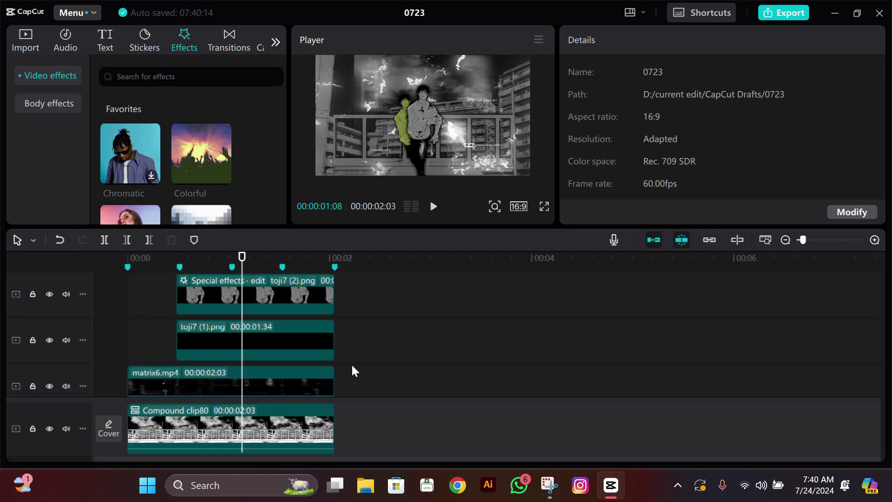
Combine all timeline clips into one compound clip and pre-process it
scroll(400, 369, "down", 3)
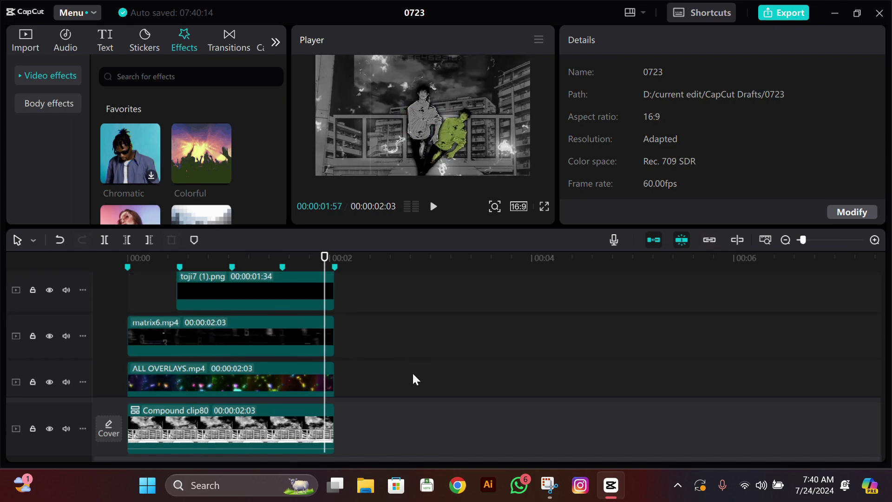
left_click_drag(433, 396, 152, 163)
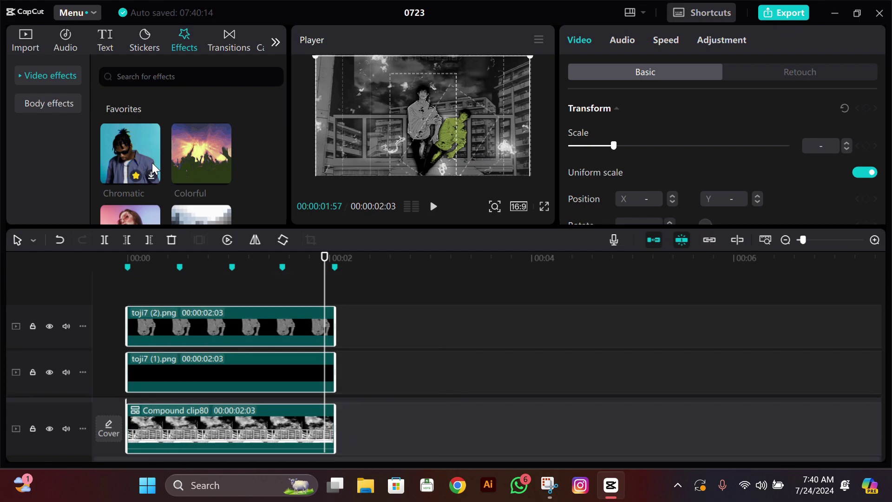
key("alt+g")
left_click(227, 368)
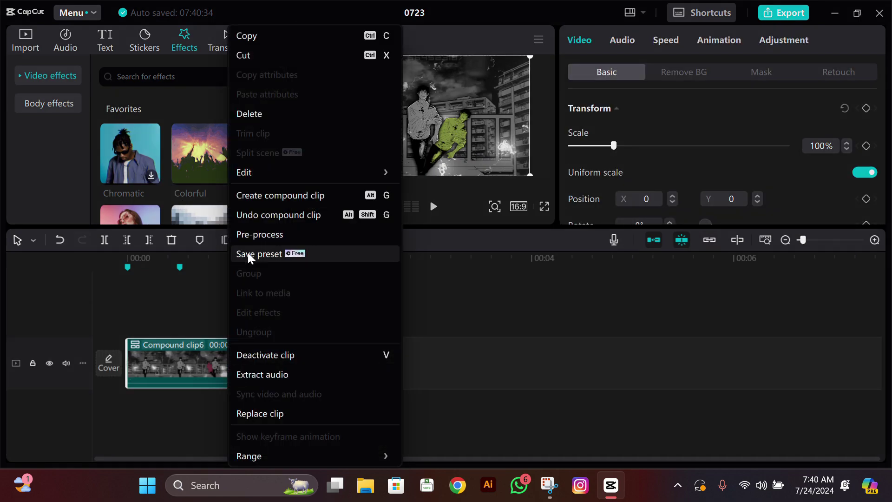
left_click(264, 232)
key("Home")
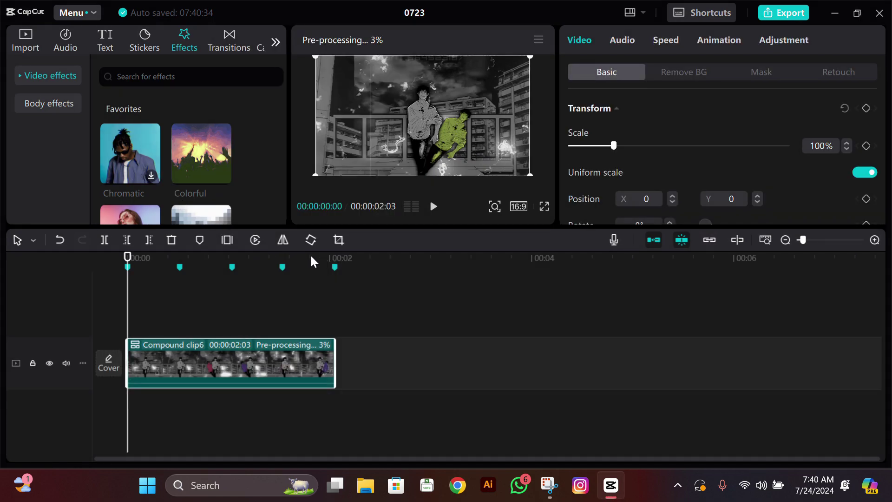
left_click_drag(801, 240, 799, 244)
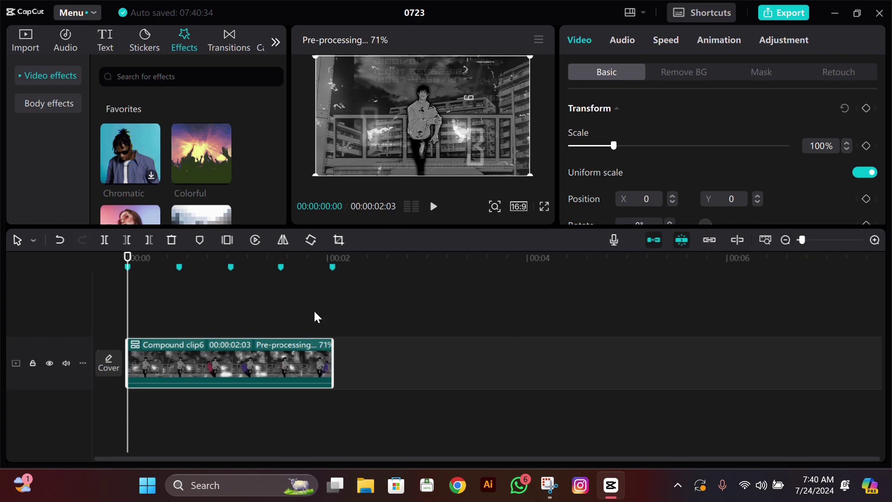
Change the project's aspect ratio to 3:4 and set the compound clip's scale to 242%
left_click(516, 208)
left_click(566, 379)
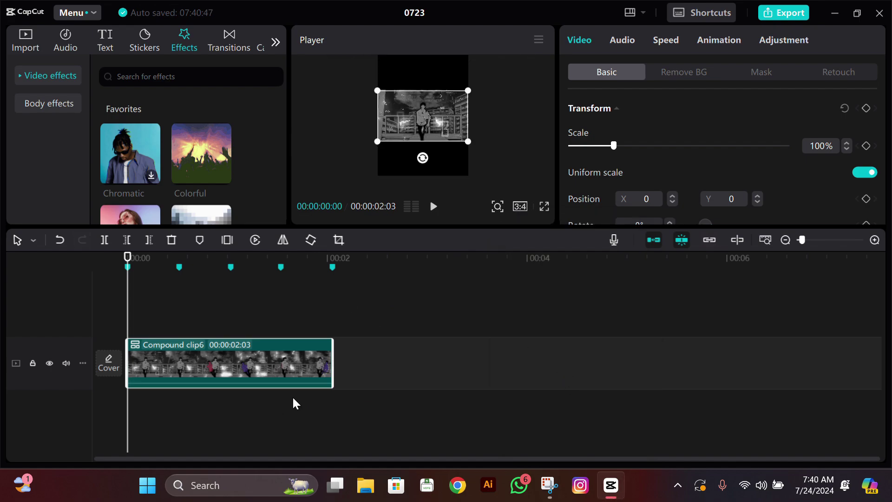
left_click(824, 142)
type("242")
key("Return")
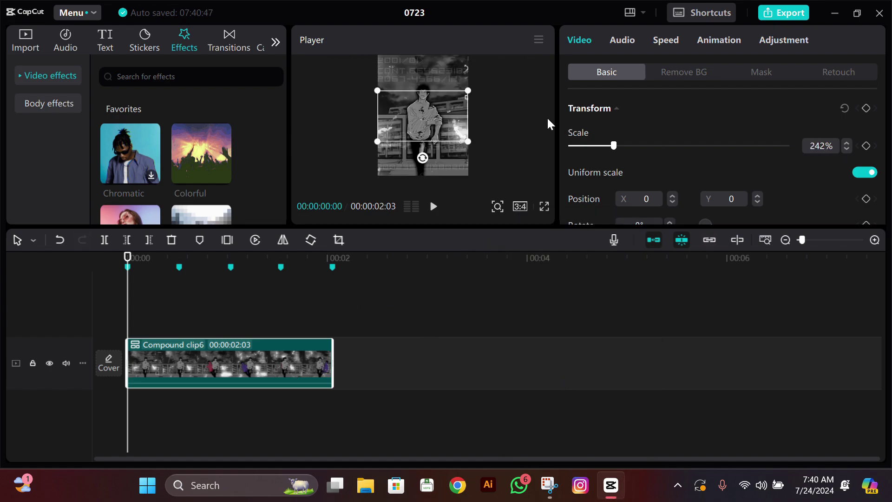
Keyframe the compound clip's scale at the start, and its scale, position and rotation at 00:00:00:29
left_click_drag(266, 311, 115, 323)
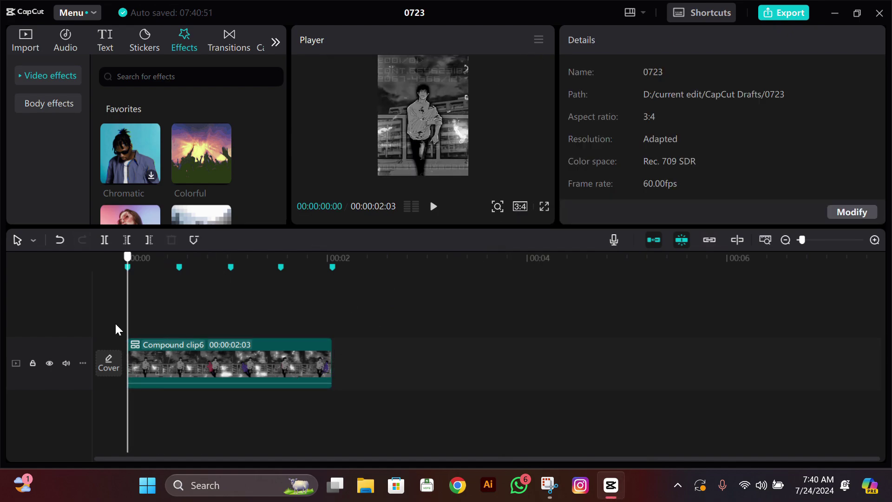
left_click(130, 374)
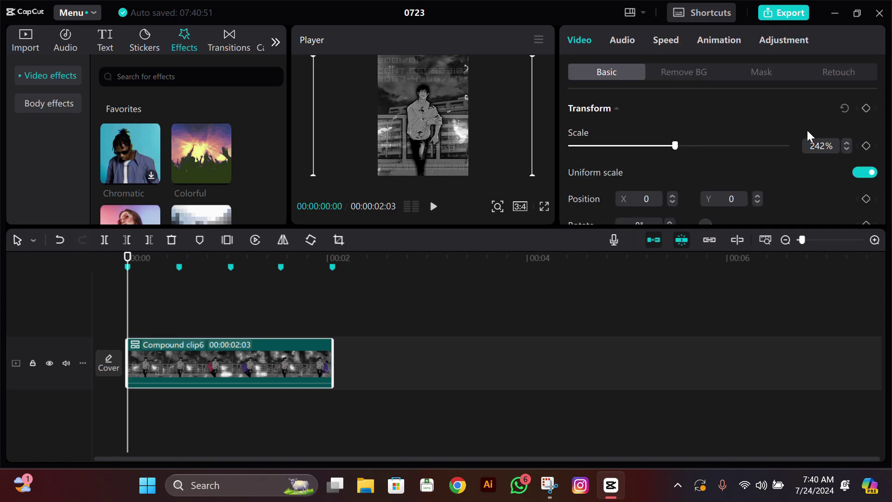
left_click(175, 259)
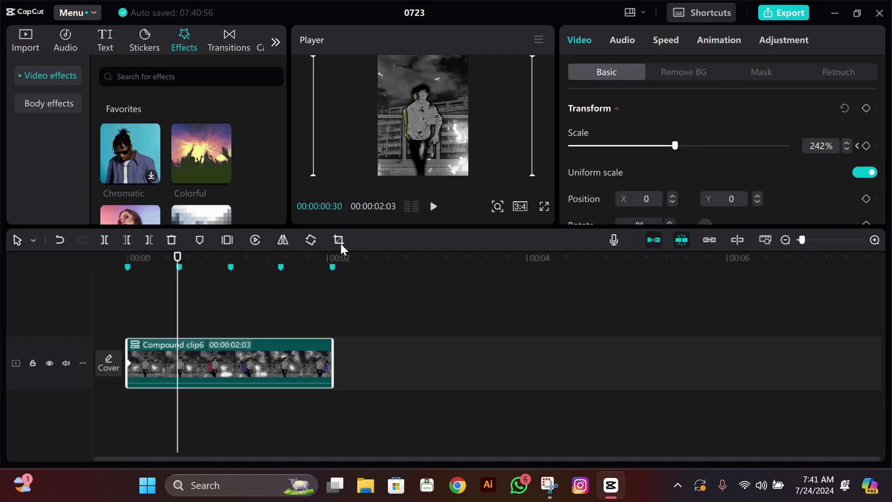
left_click(866, 148)
scroll(865, 148, "down", 1)
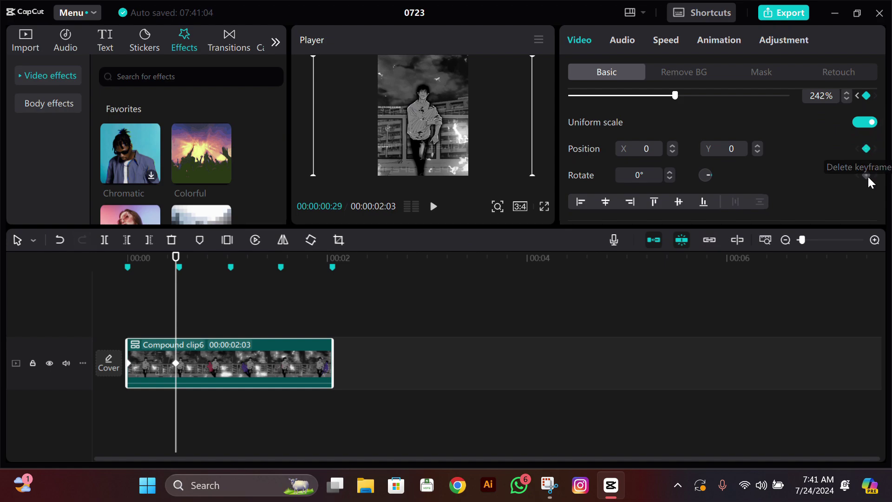
scroll(849, 180, "up", 1)
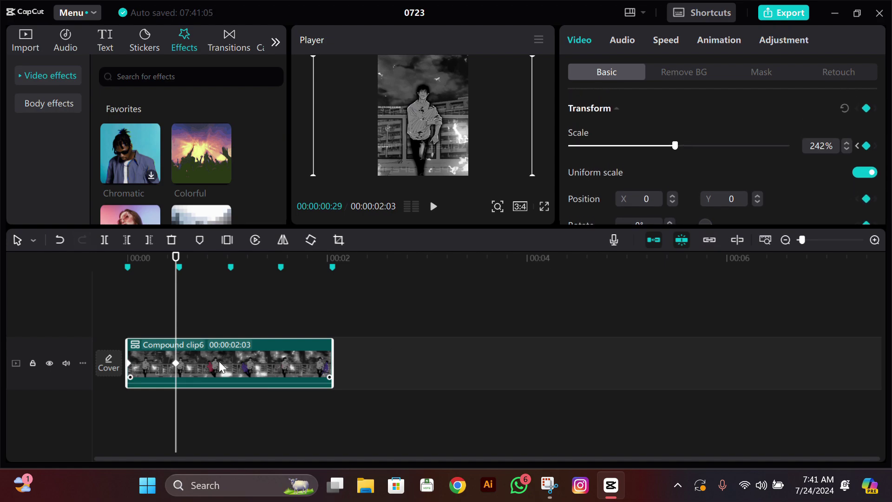
Increase the compound clip's scale at the start keyframe and play back the resulting zoom-out
key("Home")
left_click_drag(675, 146, 758, 135)
left_click(170, 262)
key("Home")
key("space")
At 00:00:01:00, rotate the compound clip to 35°, scale it to 410% and move it to X 1927, Y -487, centring the purple duplicate
left_click(178, 264)
left_click_drag(188, 272, 227, 270)
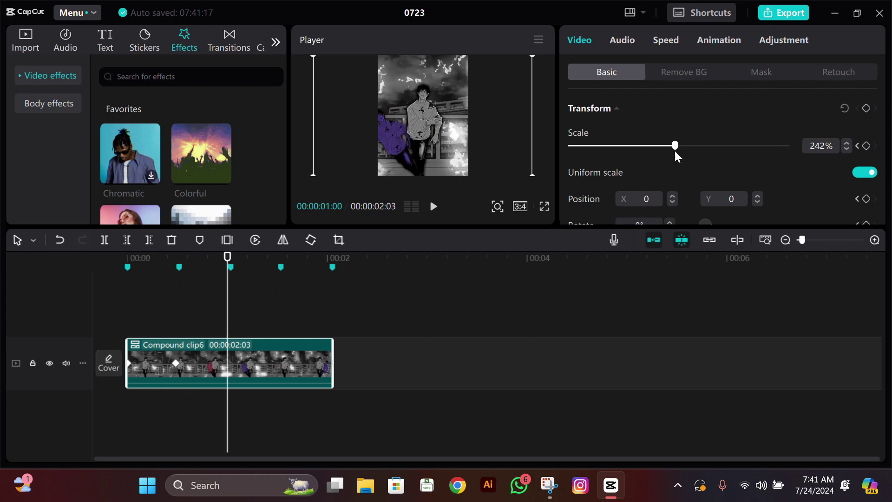
scroll(696, 160, "down", 2)
scroll(656, 175, "up", 17)
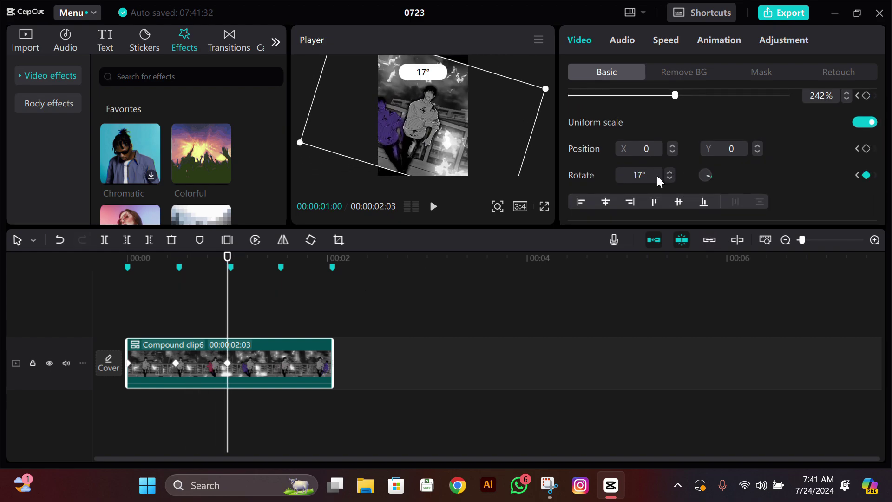
scroll(656, 174, "up", 5)
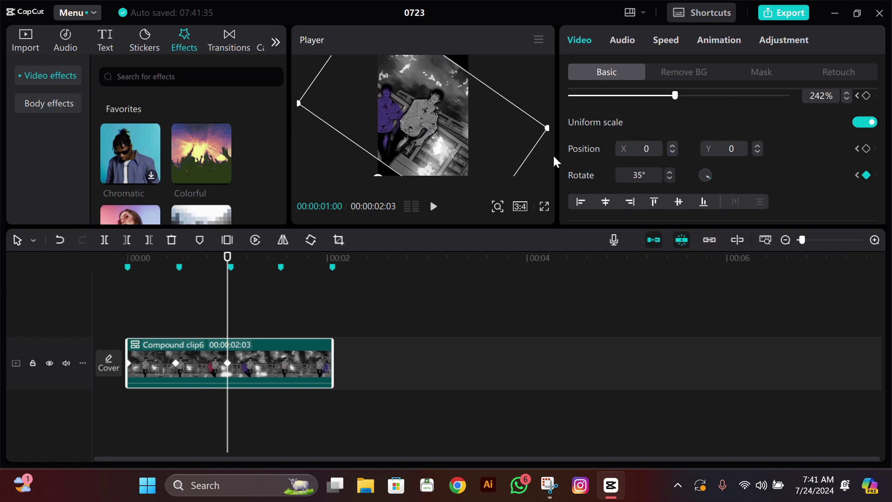
left_click_drag(675, 96, 747, 101)
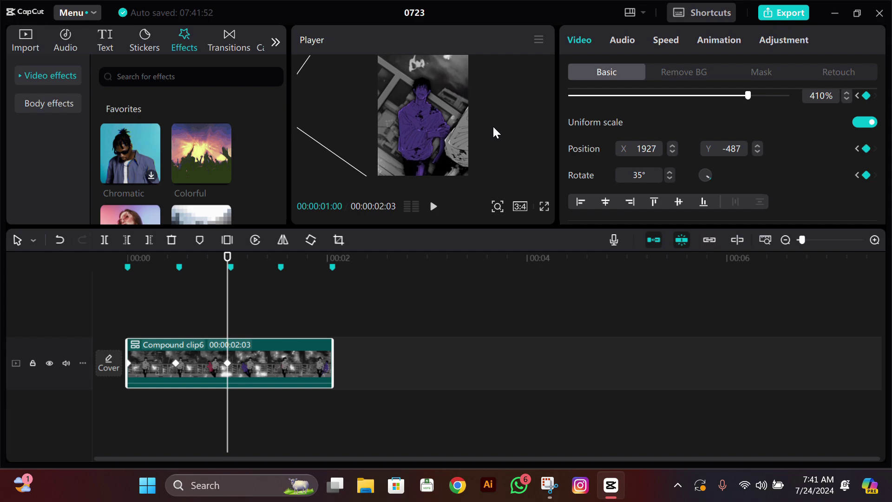
At 00:00:01:30, set the compound clip's scale to 242%, position to X 0, Y 0 and rotation to 0°
left_click_drag(232, 288, 280, 304)
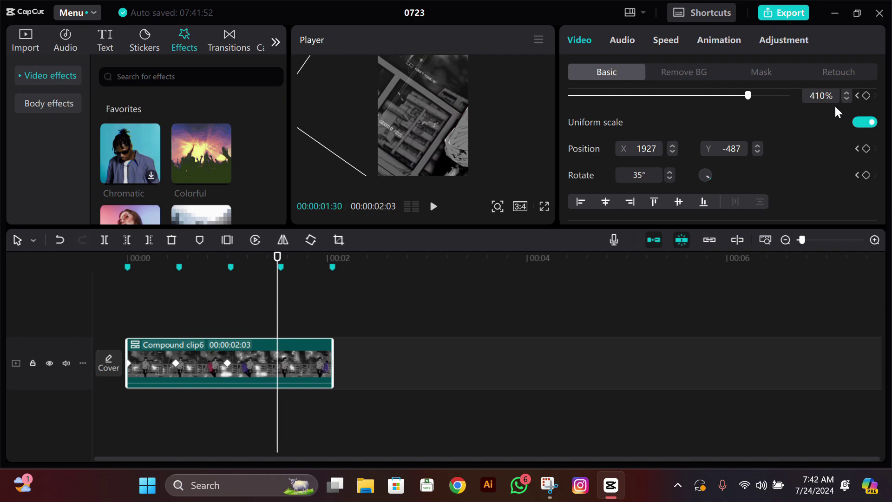
left_click(819, 97)
type("242")
key("Return")
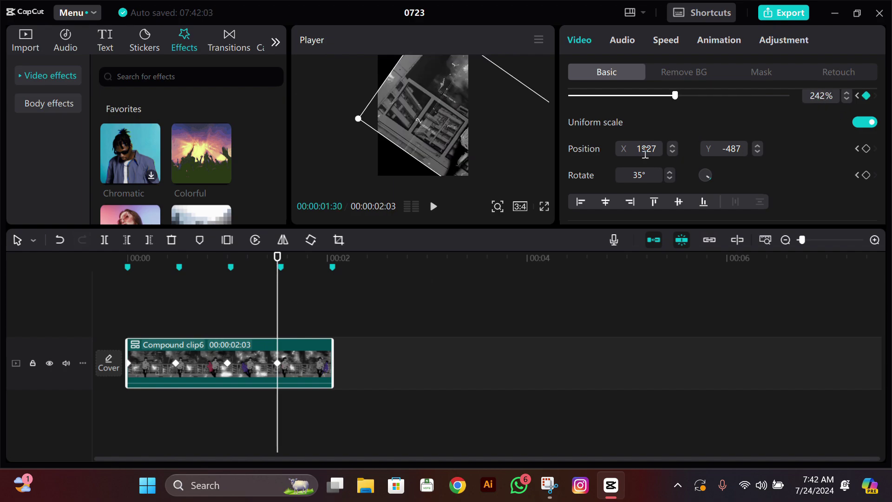
type("0")
key("Return")
key("Return")
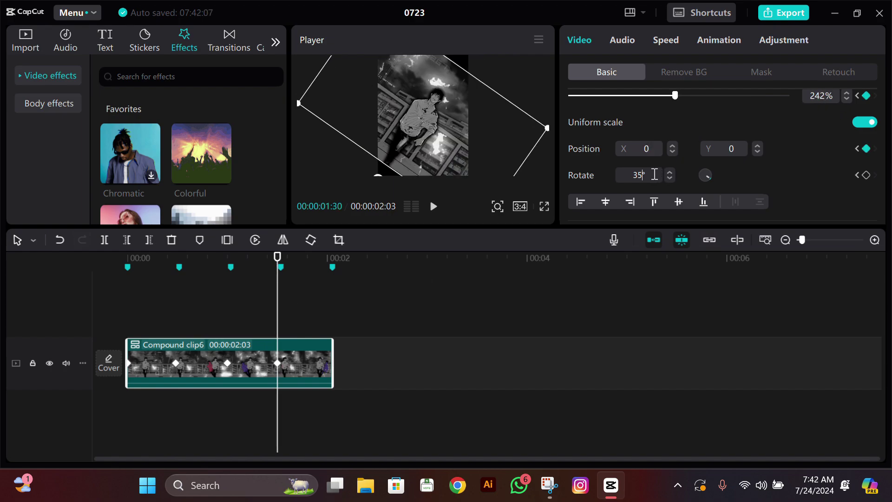
left_click(653, 174)
type("0")
key("Return")
key("space")
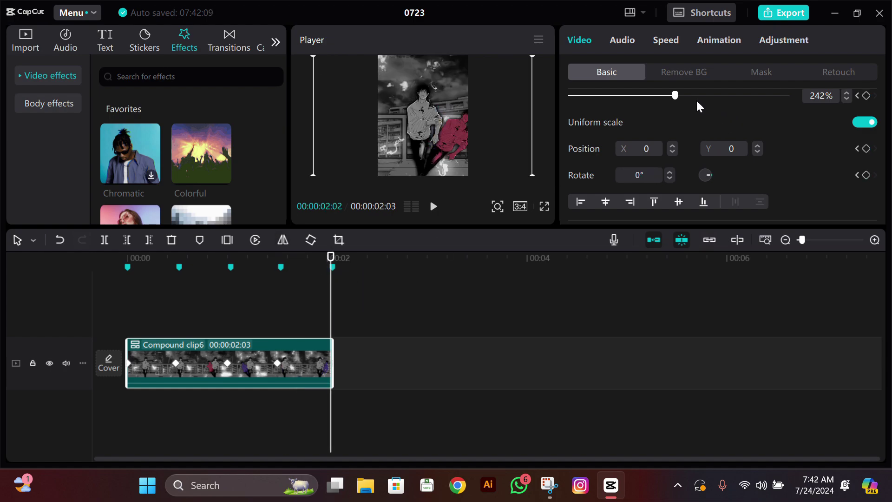
At 00:00:02:02, rotate the compound clip to -35°, scale it to 410% and move it to X -1927, Y -487
left_click_drag(534, 176, 562, 106)
left_click_drag(674, 95, 747, 96)
left_click_drag(435, 156, 370, 159)
left_click_drag(624, 149, 643, 163)
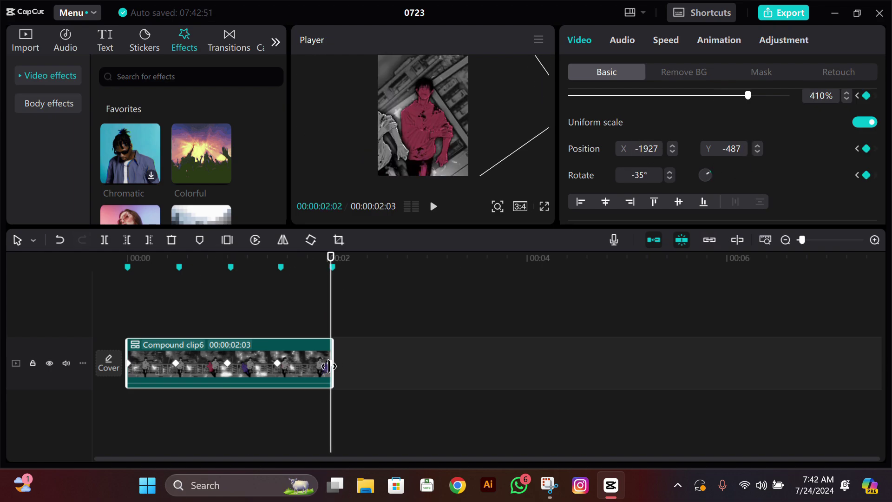
Show the compound clip's scale keyframe graph and smooth the curve out of the 00:00:00:29 keyframe with a shortened outgoing handle
left_click(128, 293)
double_click(175, 363)
scroll(197, 328, "up", 3)
left_click(144, 334)
left_click(226, 340)
left_click(348, 288)
left_click_drag(205, 340, 185, 340)
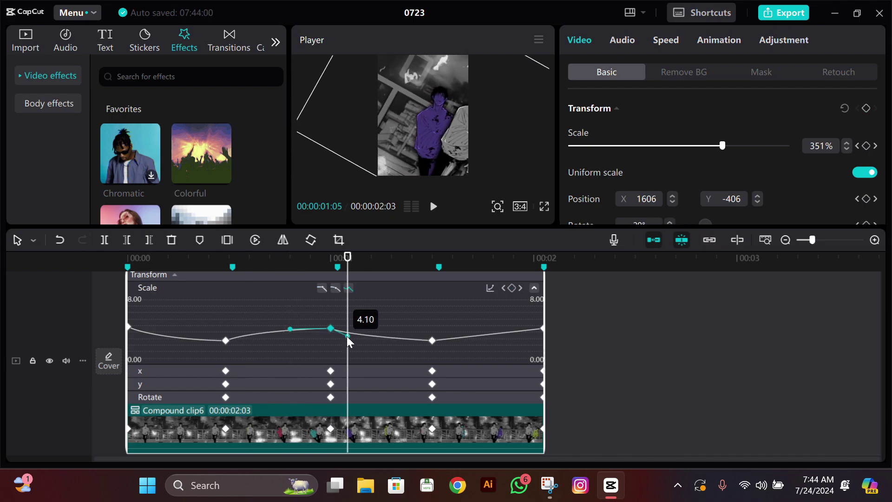
Shorten the outgoing handles of the scale curve at the 00:00:01:00 and 00:00:01:30 keyframes for faster starts
left_click_drag(345, 336, 347, 336)
left_click(432, 340)
left_click(348, 288)
left_click_drag(476, 340, 451, 334)
left_click(542, 328)
left_click(534, 288)
Show the X position graph and steepen its smooth curve out of the 00:00:00:29 and 00:00:01:00 keyframes
left_click(534, 334)
left_click(226, 342)
left_click_drag(267, 341, 242, 334)
left_click(330, 329)
left_click(348, 301)
left_click_drag(370, 329, 342, 337)
Steepen the X position curve out of the 00:00:01:30 keyframe, then try smoothing the last keyframe and undo it
left_click(432, 342)
left_click(348, 301)
left_click_drag(475, 342, 449, 351)
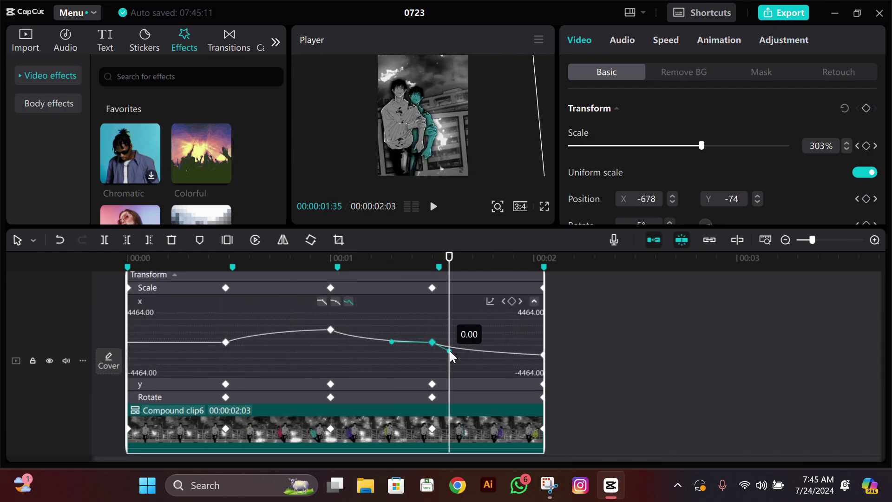
left_click(542, 355)
left_click(348, 301)
key("ctrl+z")
left_click(533, 301)
Show the Y position graph and steepen its smooth curve out of the 00:00:00:29 and 00:00:01:00 keyframes
left_click(533, 348)
left_click(225, 333)
left_click(348, 314)
left_click_drag(266, 335, 242, 345)
left_click(330, 352)
left_click(347, 314)
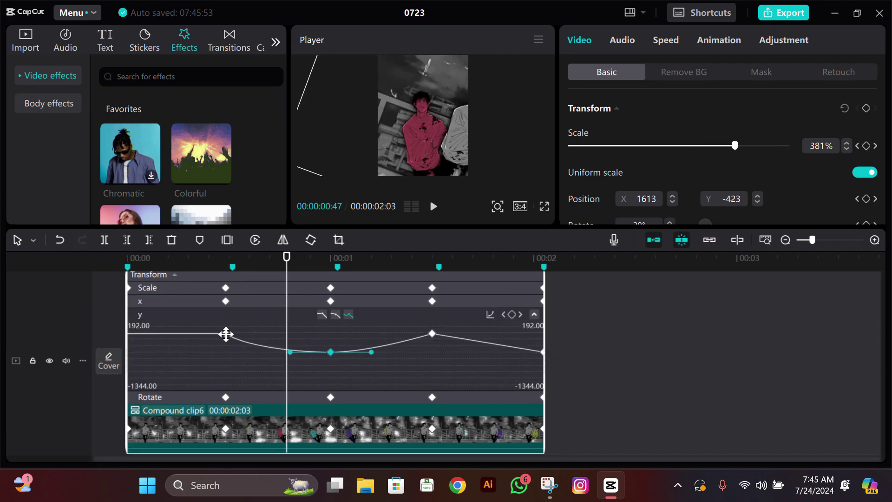
left_click_drag(370, 352, 347, 339)
Steepen the Y position curve out of the 00:00:01:30 keyframe and smooth the last Y keyframe
left_click(432, 333)
left_click(348, 314)
left_click_drag(476, 333, 450, 344)
left_click(542, 351)
left_click(348, 314)
Show the rotation graph and reshape its smooth curve out of the 00:00:00:29 and 00:00:01:00 keyframes with shorter handles
left_click(534, 397)
left_click(226, 368)
left_click_drag(267, 368, 242, 368)
left_click(330, 360)
left_click(348, 328)
left_click_drag(370, 361, 347, 366)
Smooth the rotation curve out of the 00:00:01:30 keyframe with a shorter handle and collapse the Transform graphs
left_click(432, 368)
left_click(348, 327)
left_click_drag(476, 369, 450, 372)
left_click(541, 375)
left_click(174, 274)
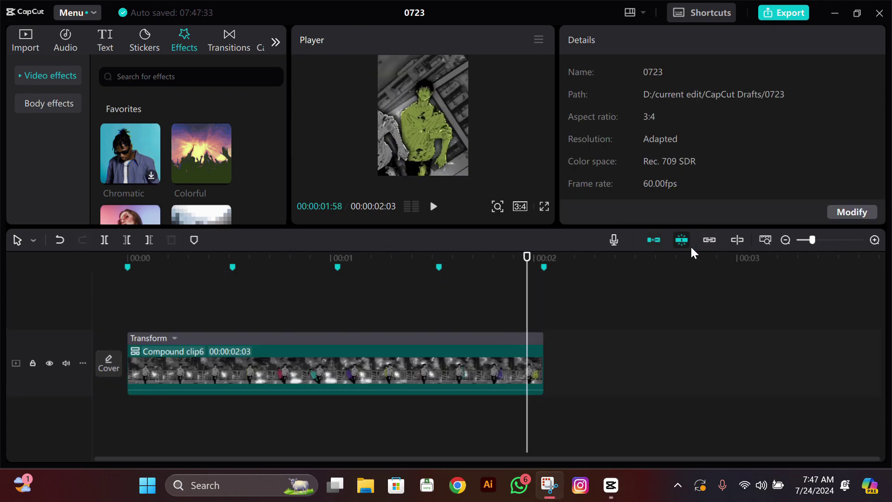
Play back the eased camera moves and nest the keyframed clip in a new compound clip
left_click(804, 240)
key("space")
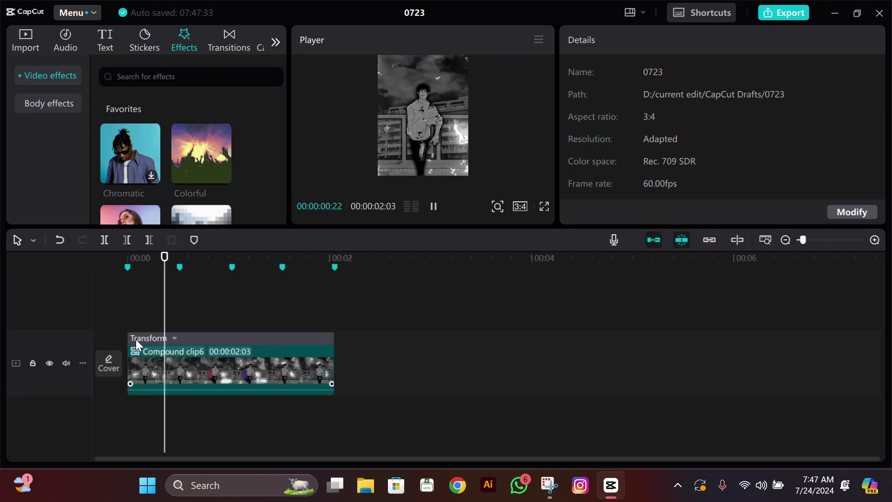
right_click(177, 369)
left_click(135, 313)
key("alt+g")
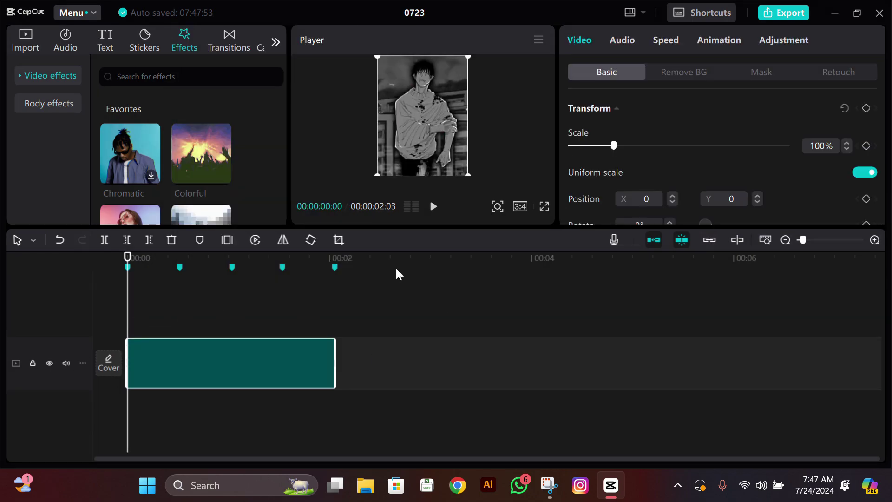
Pre-process the new compound clip and play it back from the start
right_click(227, 329)
left_click(265, 234)
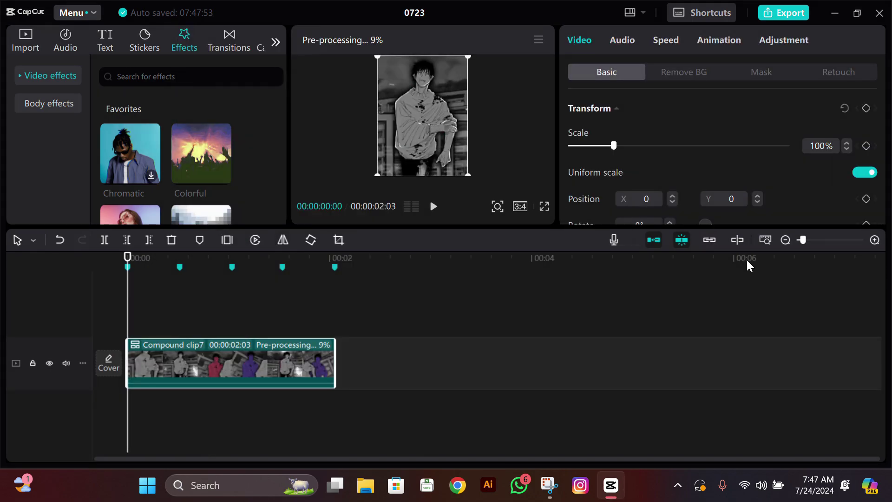
left_click_drag(801, 240, 799, 240)
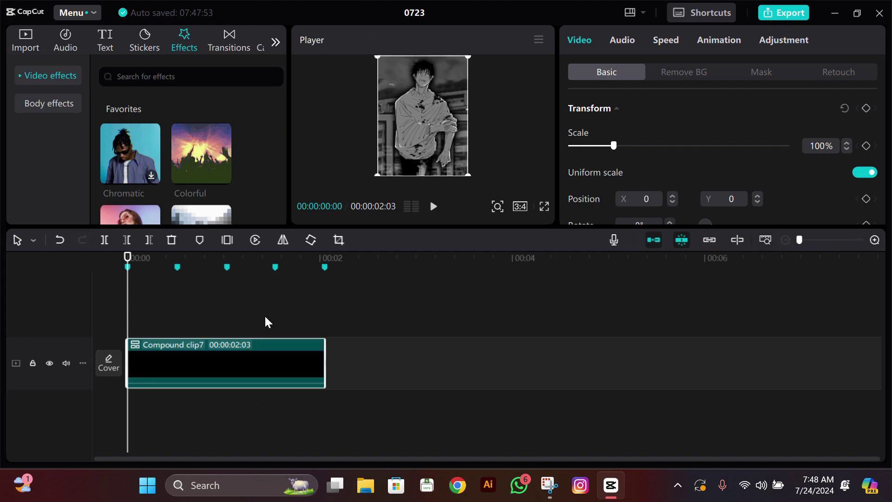
key("space")
key("space")
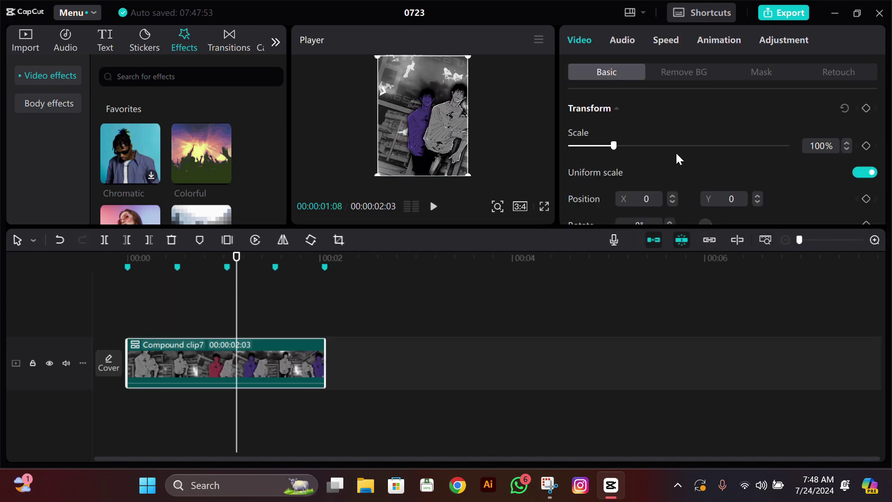
Apply motion blur to the new compound clip with strength 25 and blend 100, and preview the result
scroll(641, 194, "down", 6)
left_click(572, 157)
left_click(614, 145)
left_click_drag(622, 144, 625, 143)
left_click_drag(637, 181, 786, 182)
scroll(663, 159, "down", 2)
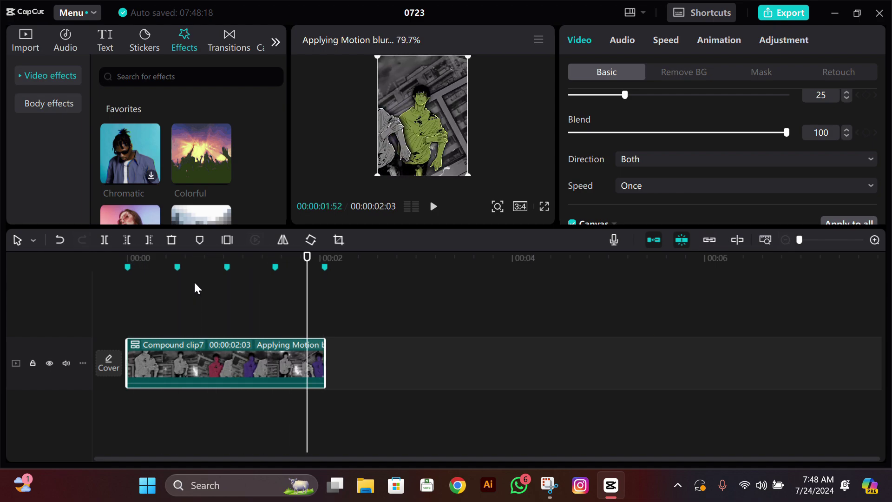
left_click(276, 297)
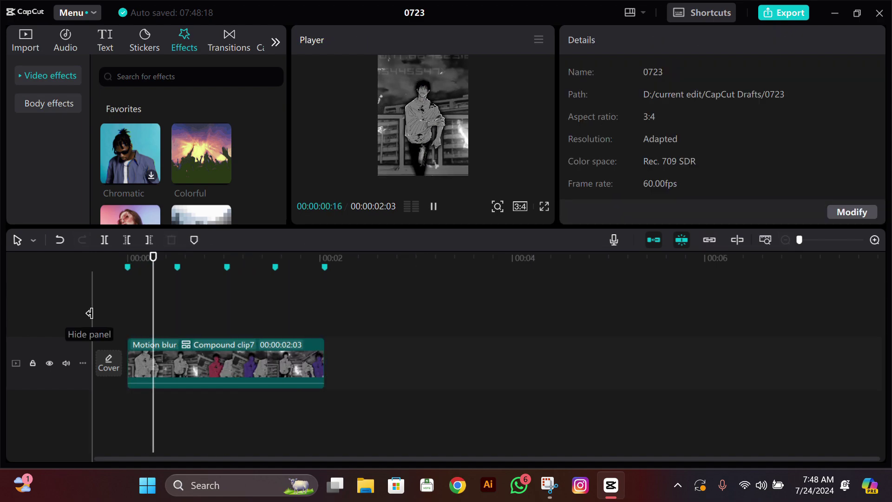